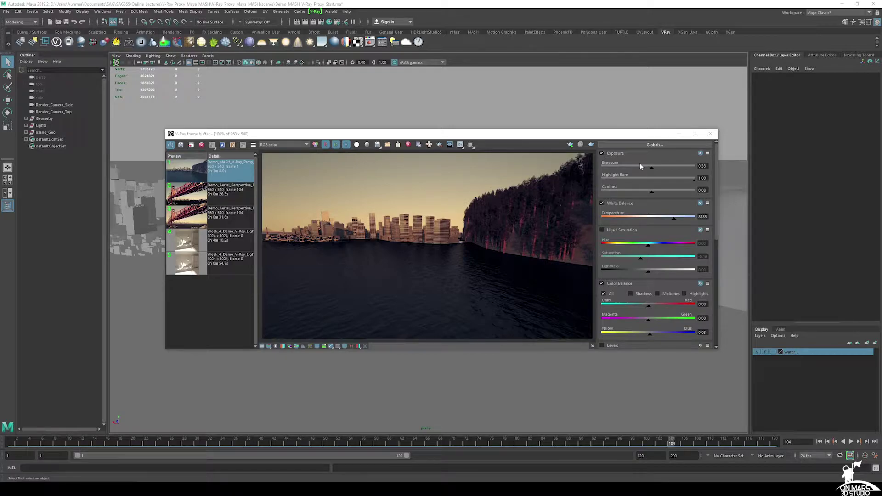
Minimize the V-Ray frame buffer, examine the city and terrain in the perspective view, and select the mountain mesh
click(679, 134)
alt+drag(568, 216, 544, 227)
alt+middle_drag(401, 211, 427, 212)
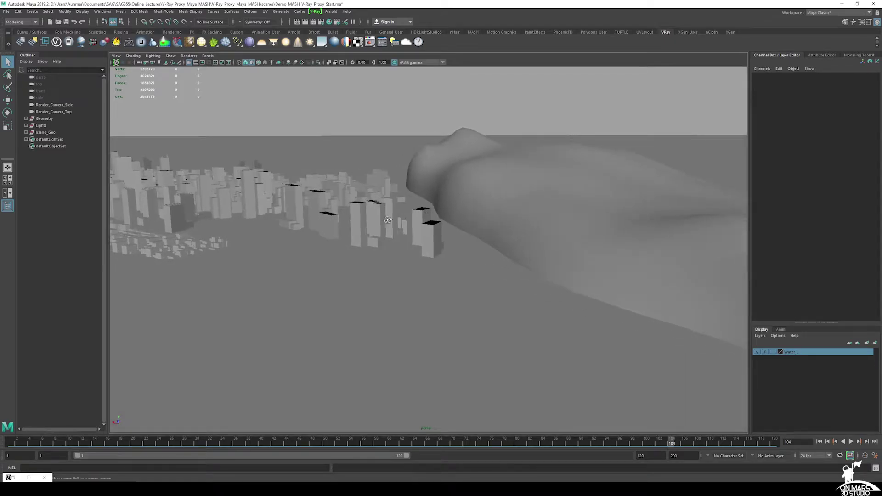
alt+drag(388, 220, 382, 221)
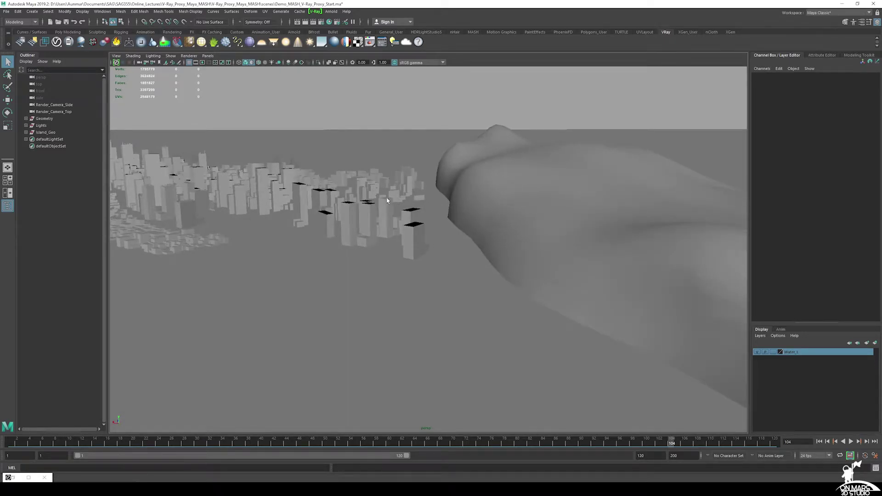
alt+drag(522, 209, 427, 216)
click(524, 194)
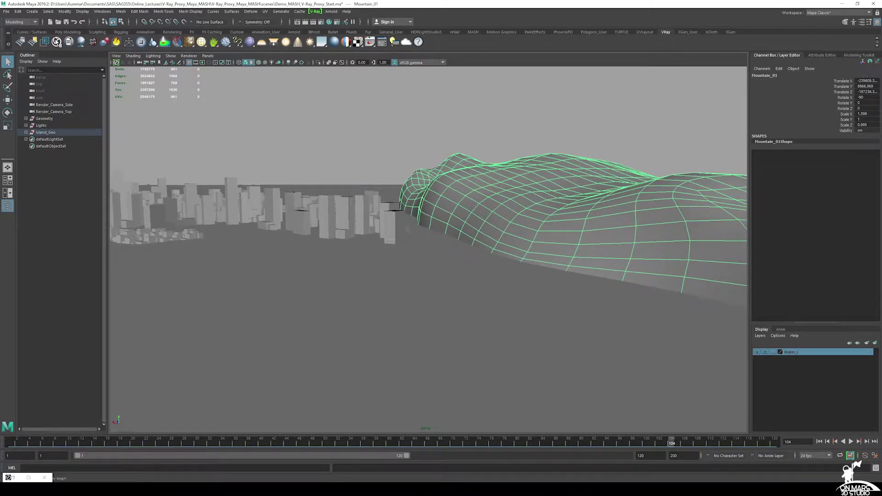
Open the scene sequoia_all.ma from the project's assets folder without saving changes to the current scene
click(5, 12)
click(23, 29)
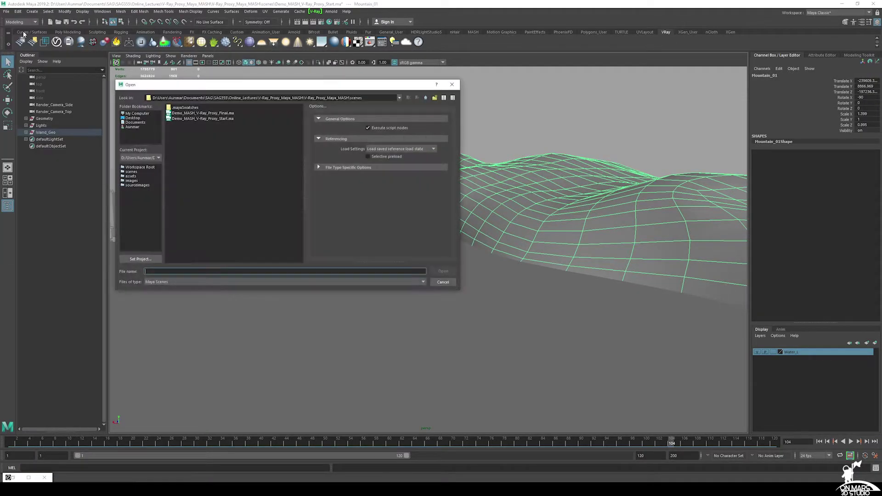
click(425, 98)
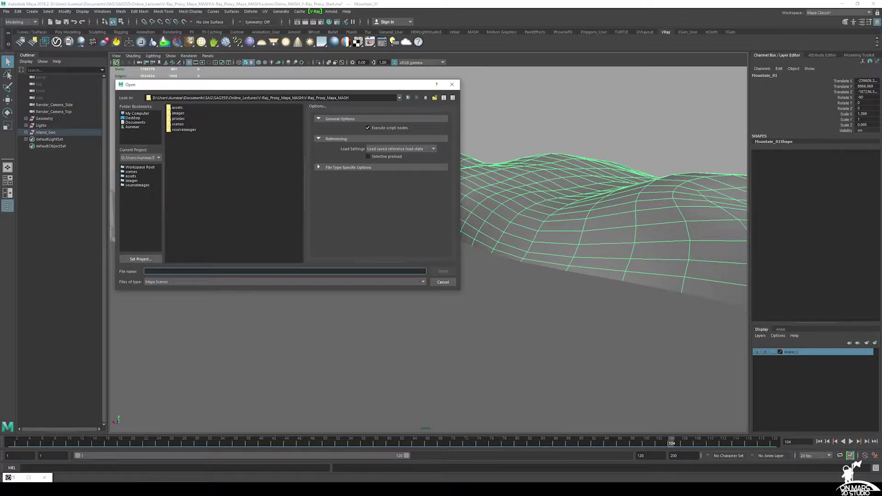
double_click(179, 108)
click(188, 119)
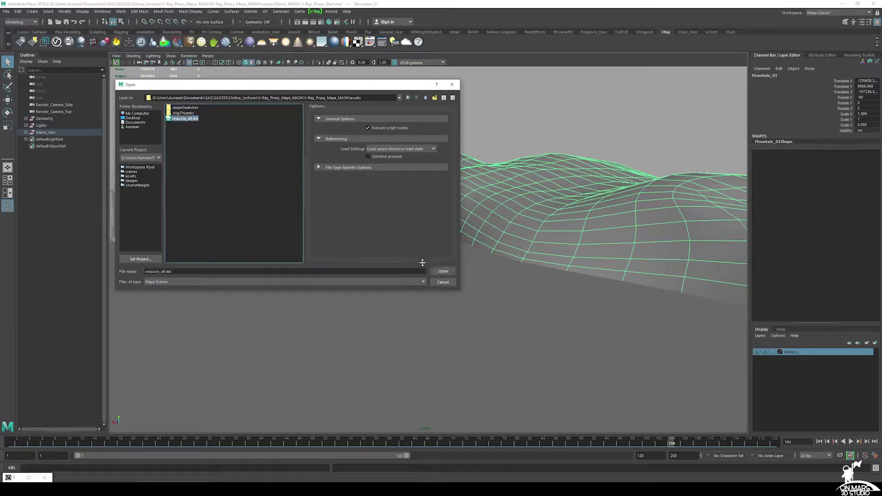
click(443, 271)
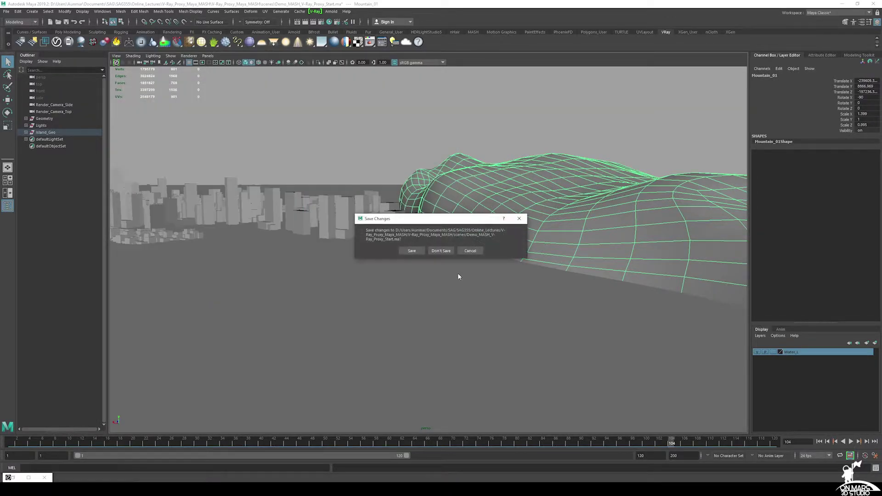
click(442, 252)
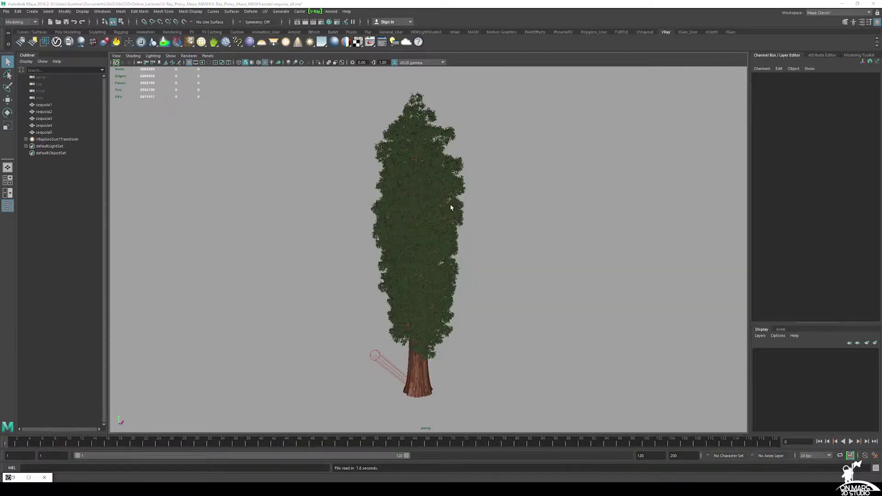
Examine the individual sequoia tree meshes by selecting them one after another, finishing with sequoia5, then clear the selection
click(42, 105)
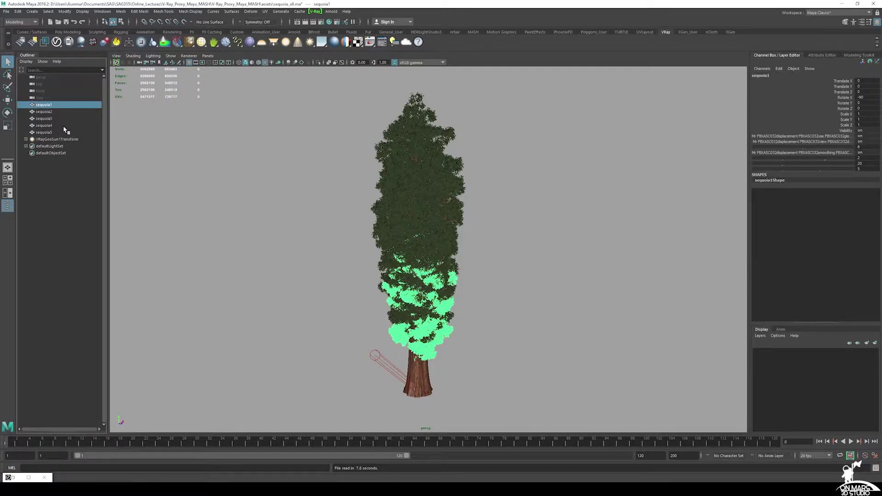
click(53, 125)
click(53, 120)
click(52, 128)
click(52, 133)
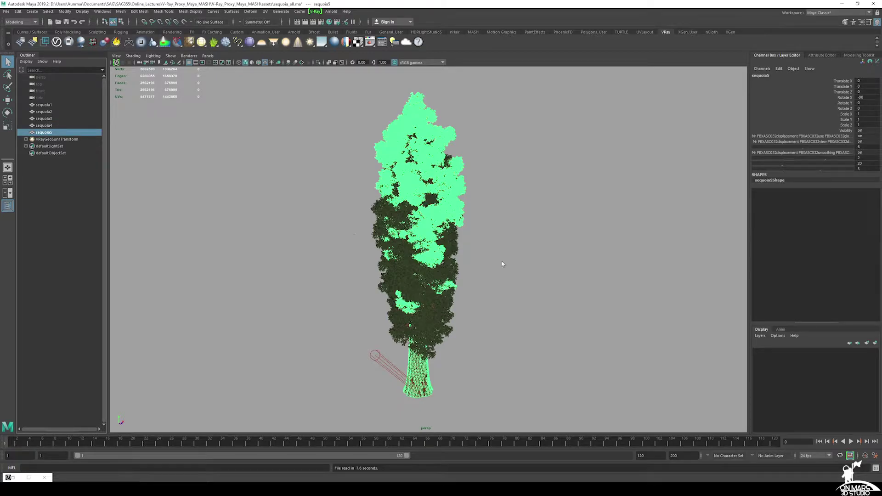
click(607, 229)
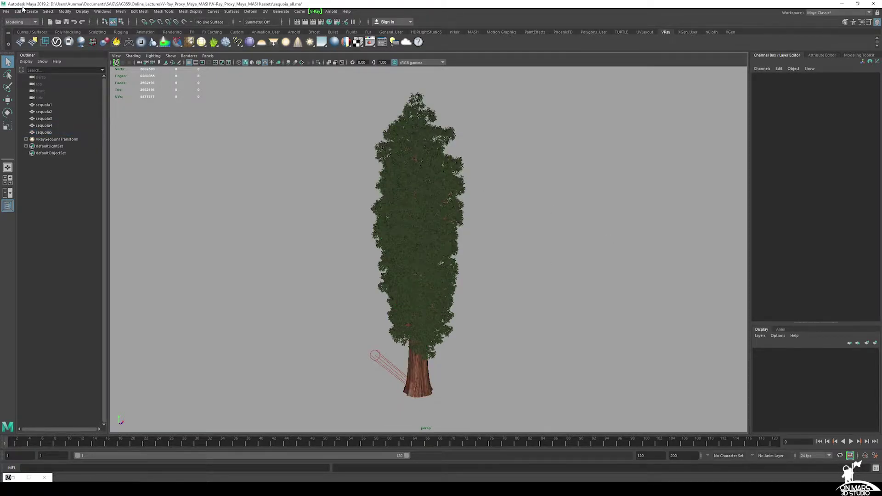
click(64, 11)
mouse_move(49, 12)
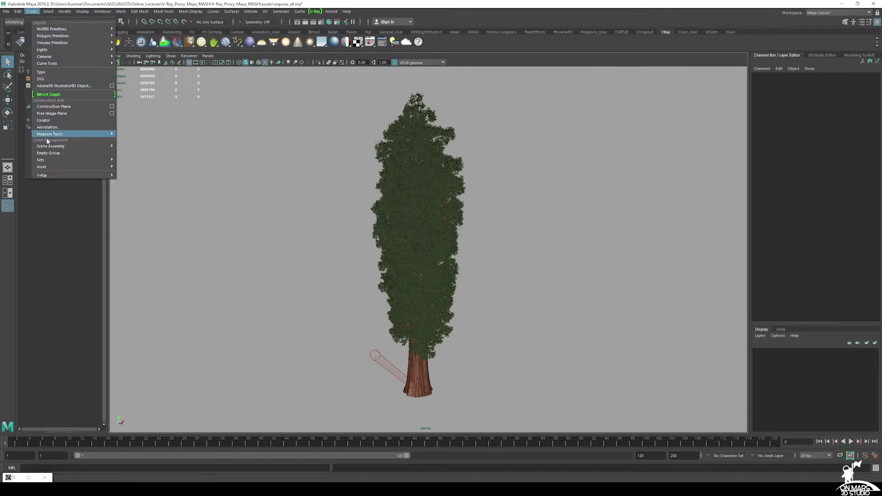
click(193, 139)
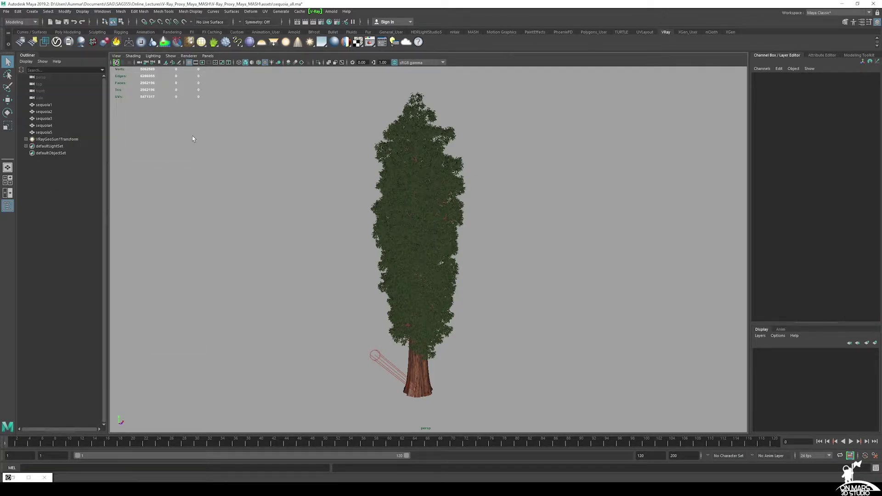
Export the sequoia1 mesh as the V-Ray proxy sequoia1.vrmesh into the project's proxies folder, keeping the single-file export option
click(49, 107)
click(33, 12)
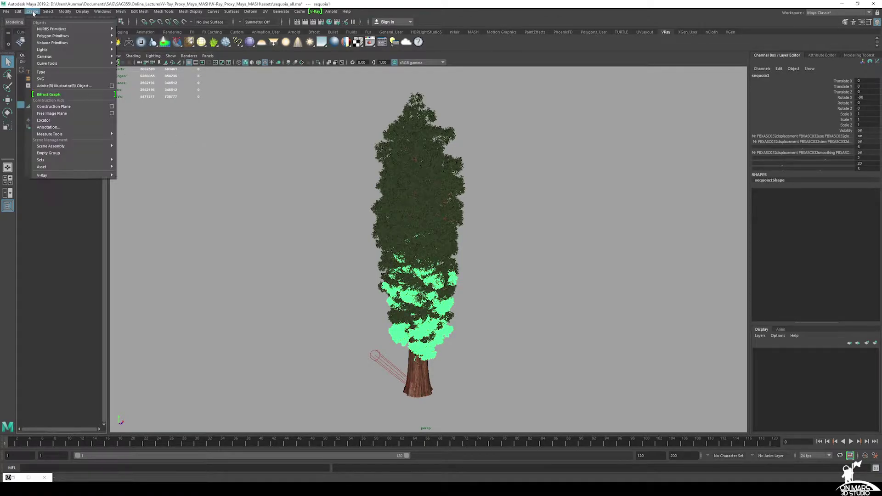
mouse_move(58, 175)
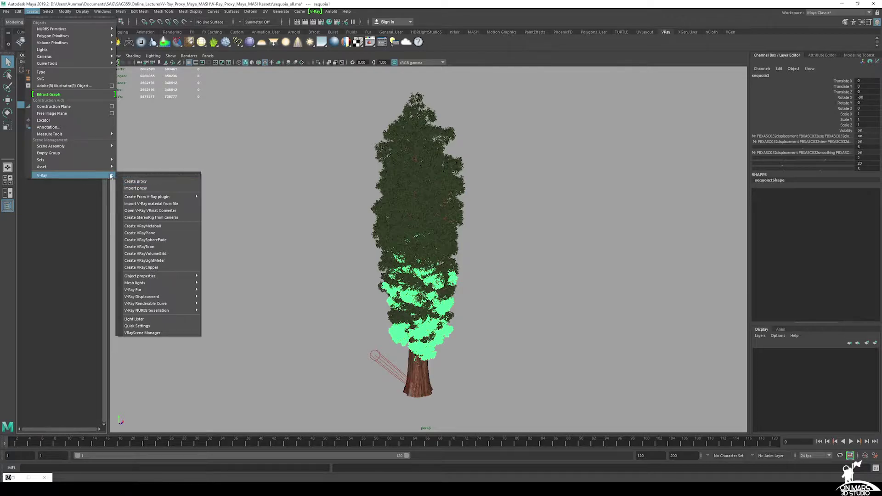
click(150, 182)
drag(718, 161, 611, 153)
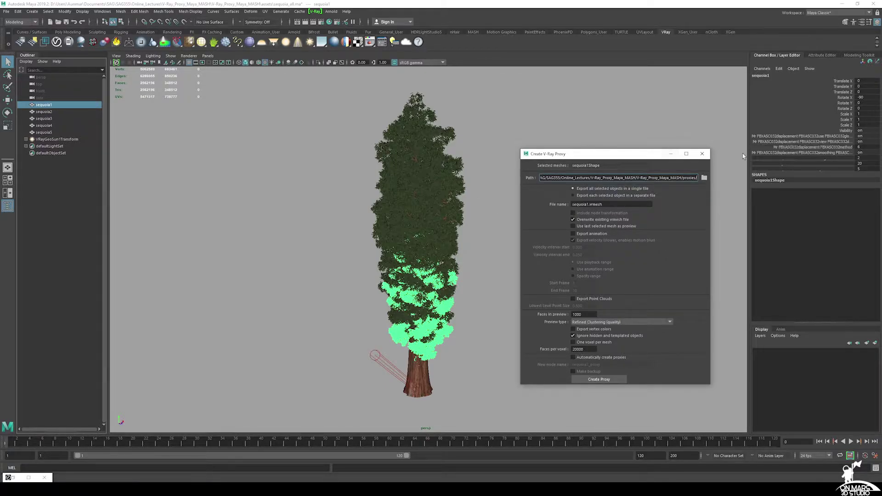
click(704, 178)
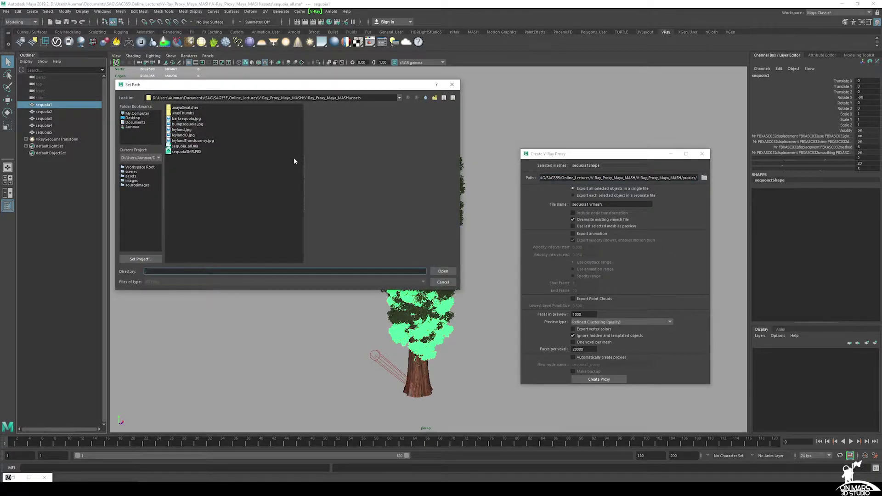
click(423, 98)
double_click(178, 118)
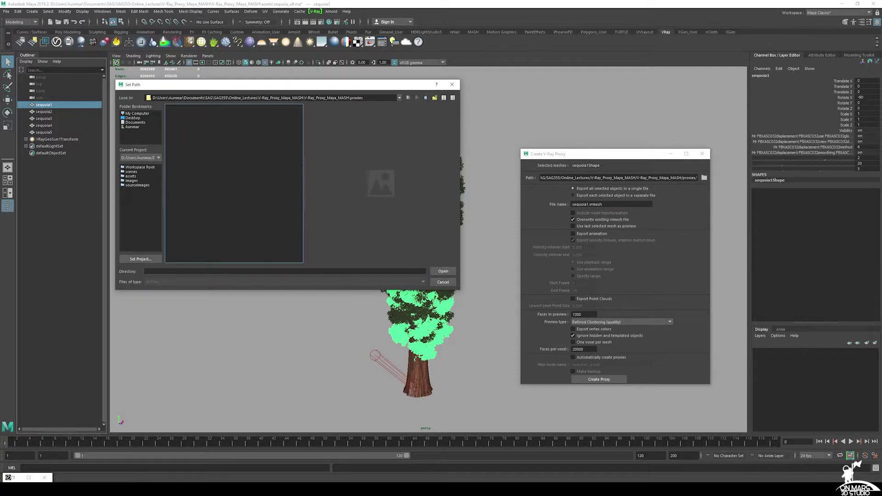
click(440, 271)
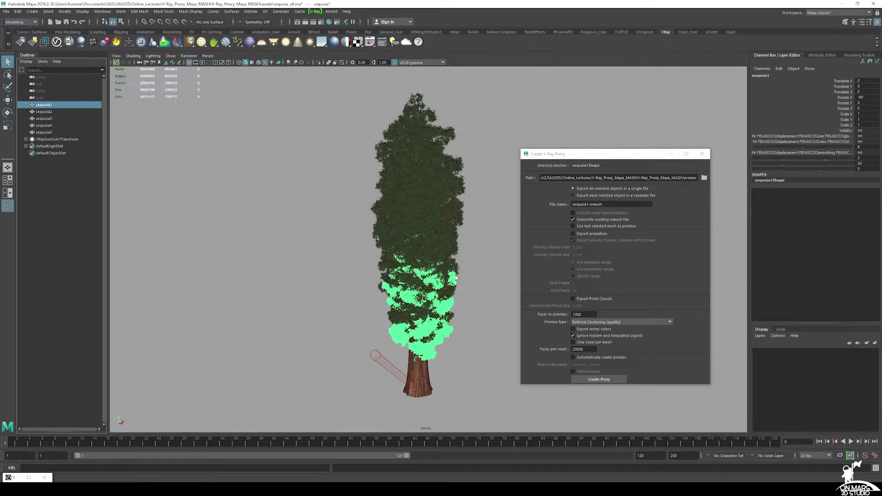
click(613, 382)
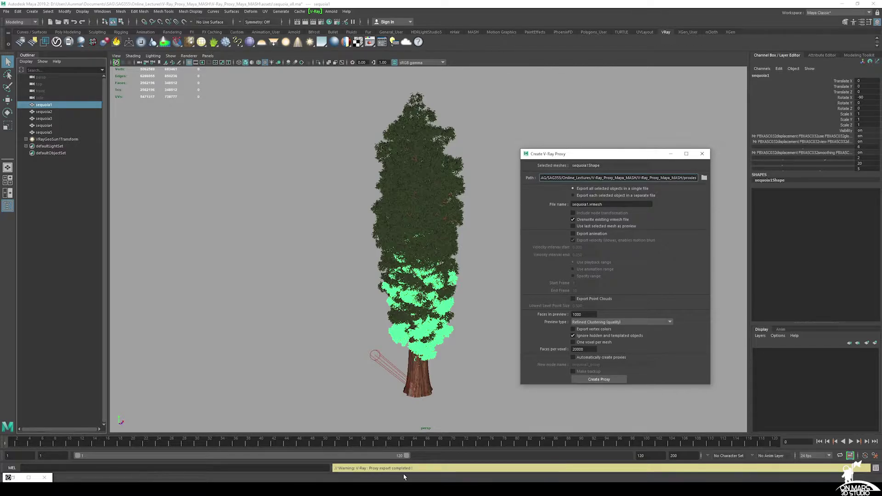
Export the sequoia3 and sequoia5 meshes as separate V-Ray proxies into the same proxies folder
click(46, 119)
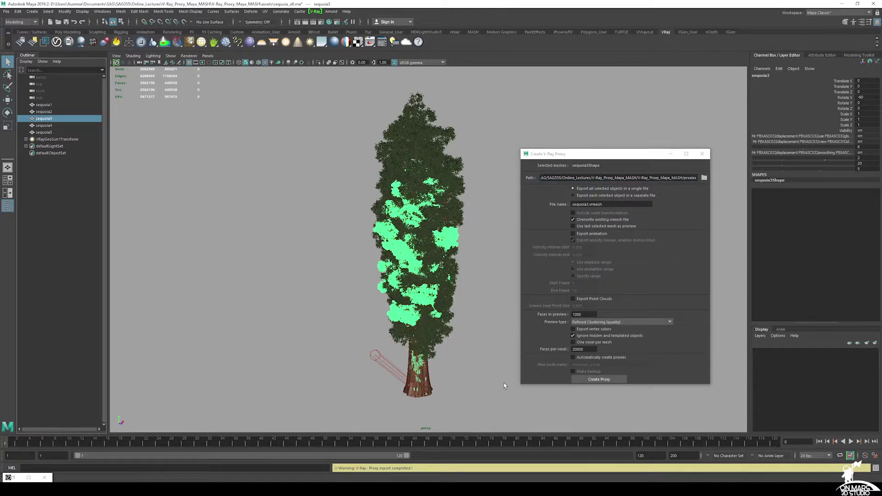
click(599, 379)
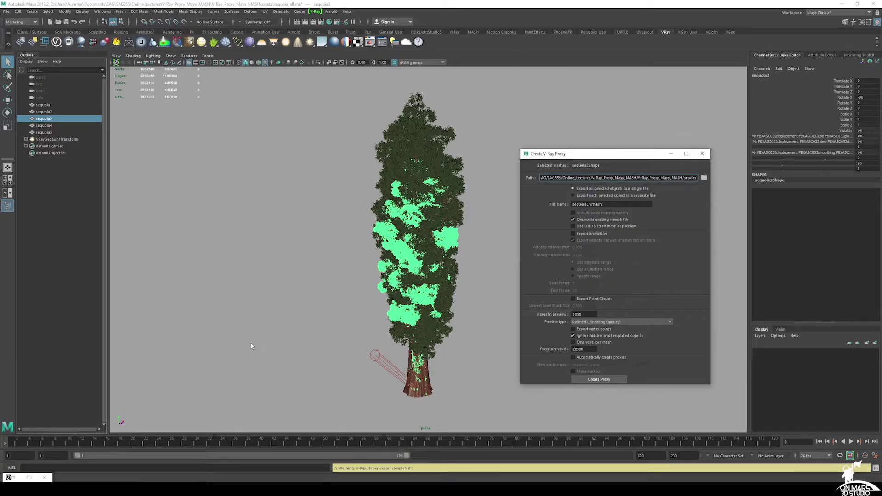
click(44, 132)
click(588, 382)
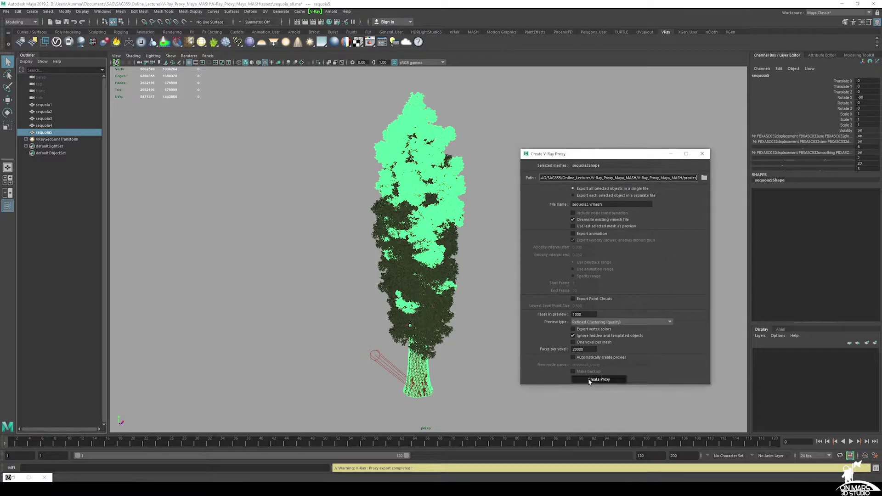
click(586, 379)
Graph the SequoiaBarkMat network in the Hypershade and examine its bark texture, bump texture, reflection and bump settings
click(329, 21)
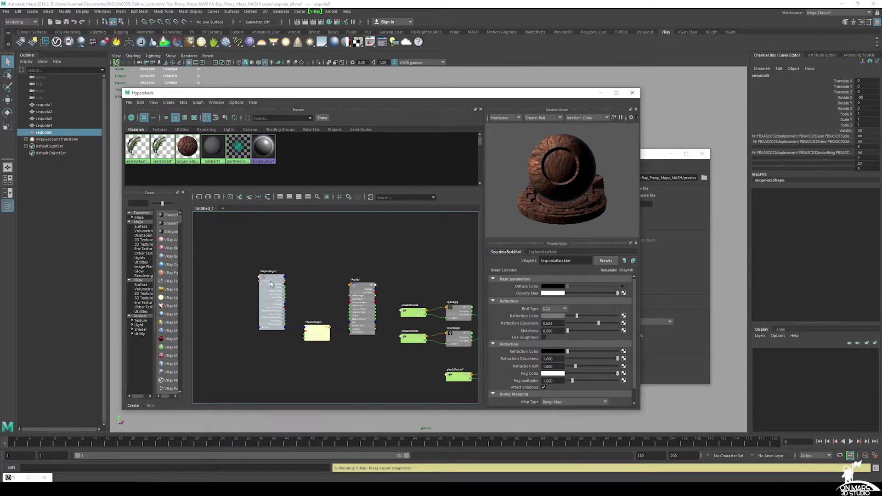
click(181, 151)
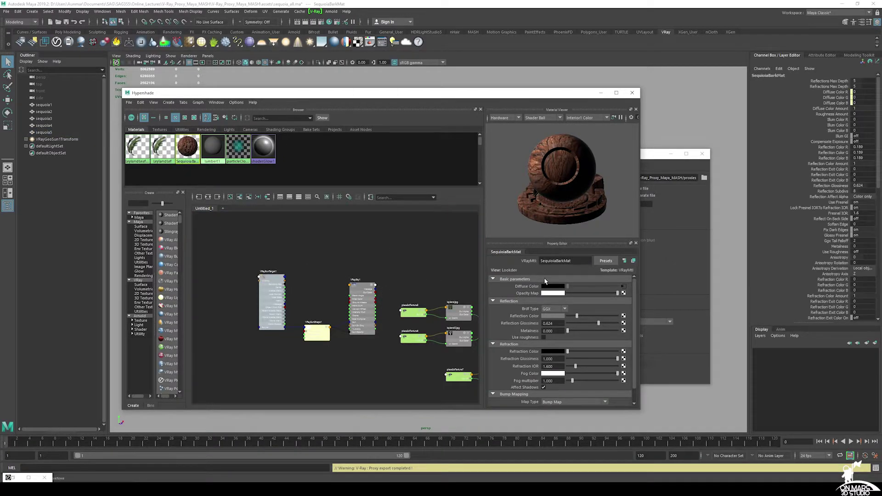
click(207, 198)
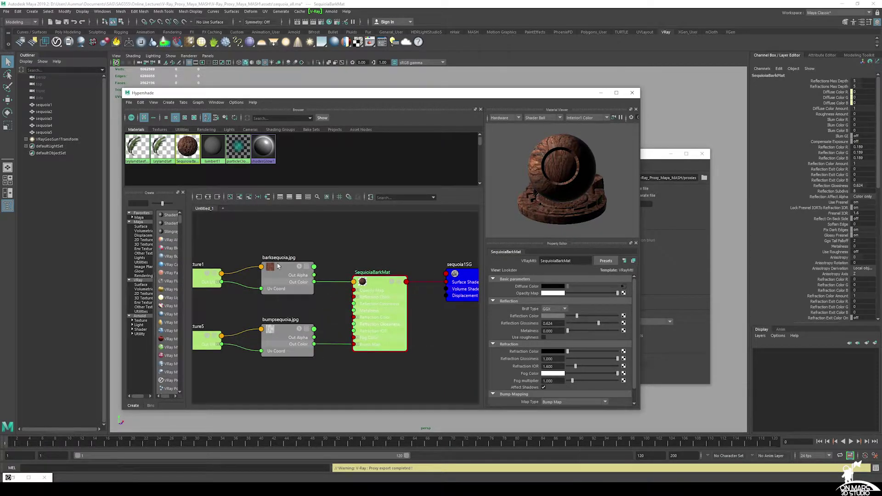
click(281, 267)
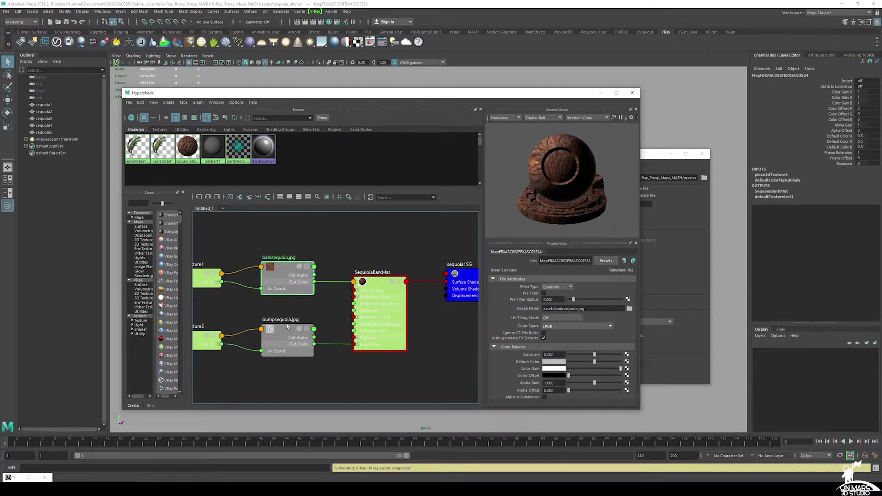
click(281, 339)
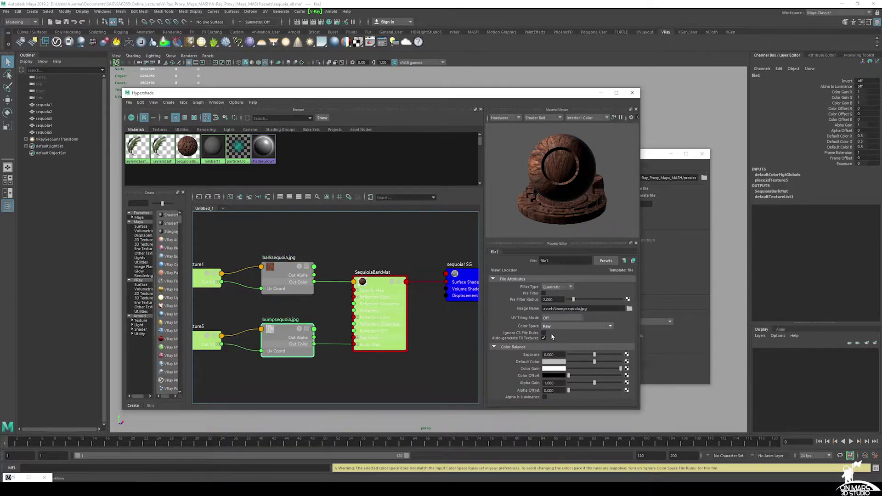
click(366, 282)
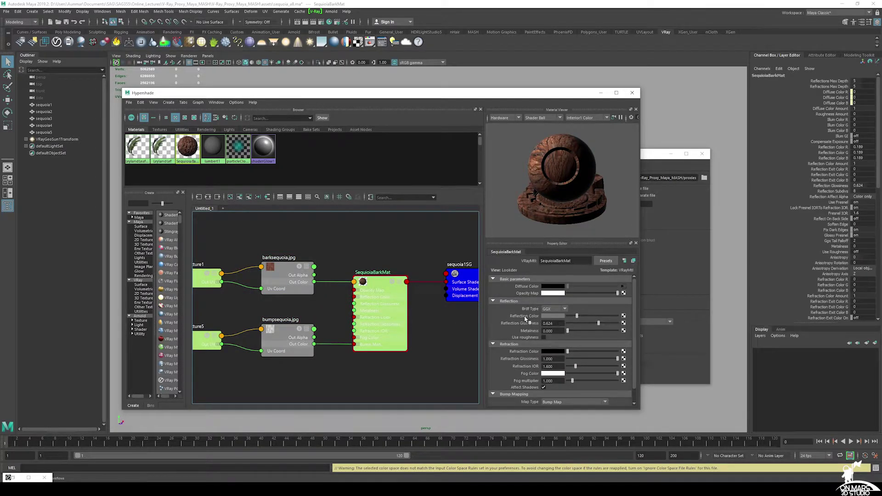
scroll(635, 325, down, 1)
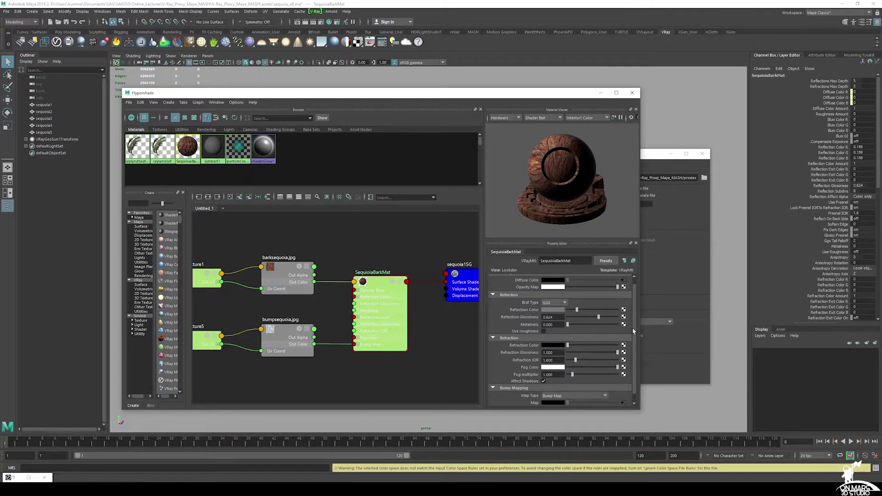
scroll(635, 334, down, 1)
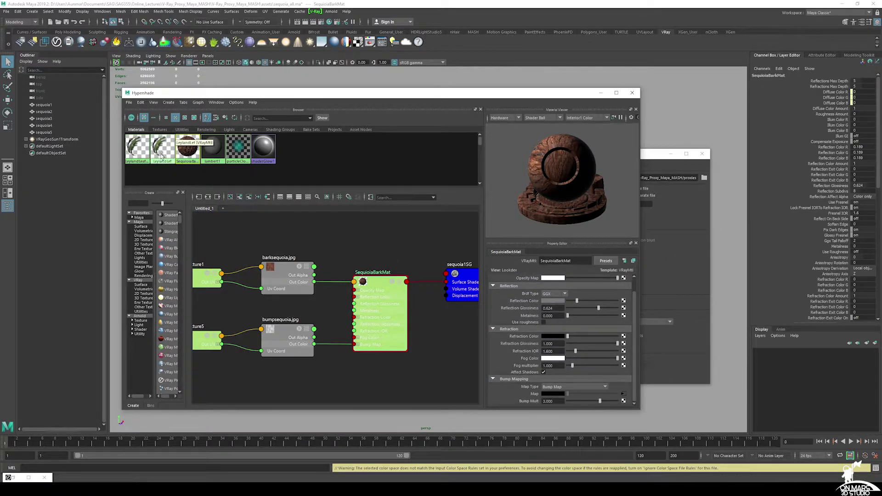
Graph the LeylandLeafMat network and examine its leaf sub-material, texture files, translucency texture and two-sided settings, finally closing the Hypershade
click(139, 159)
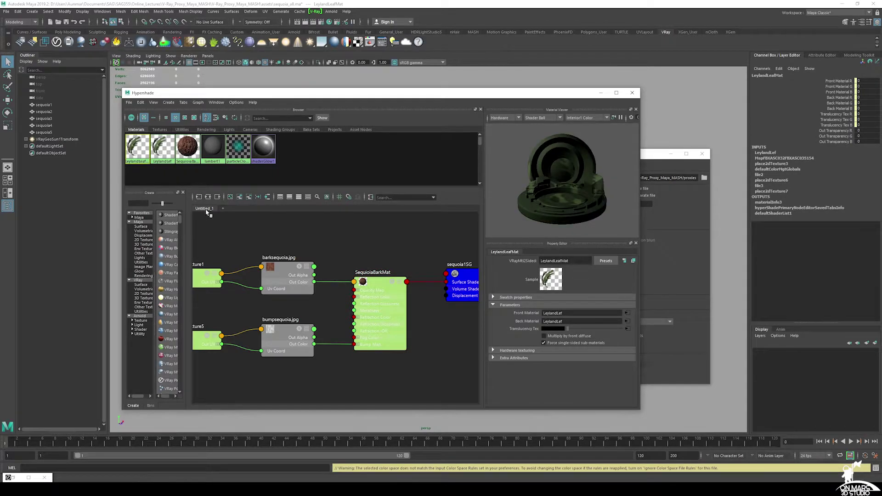
click(208, 198)
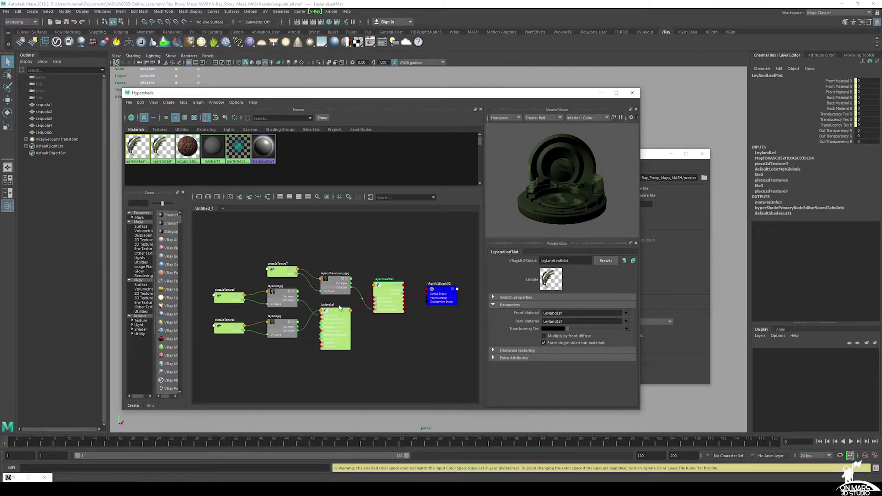
click(628, 313)
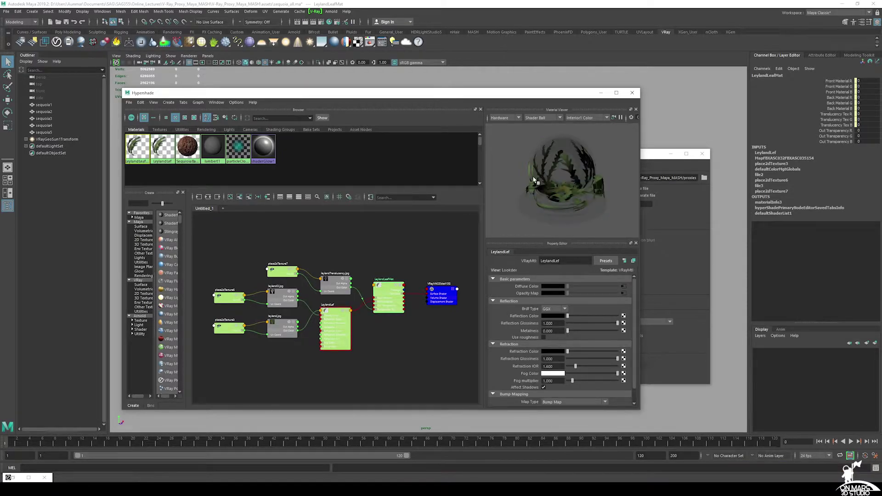
click(285, 327)
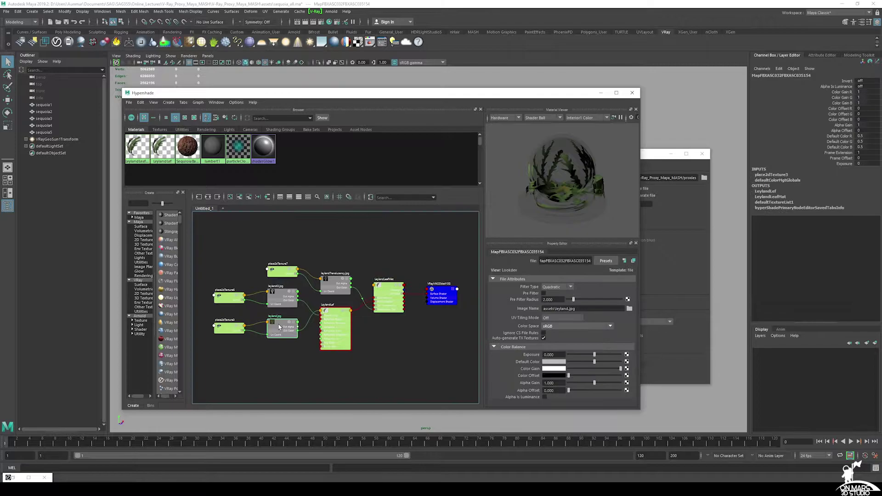
click(281, 295)
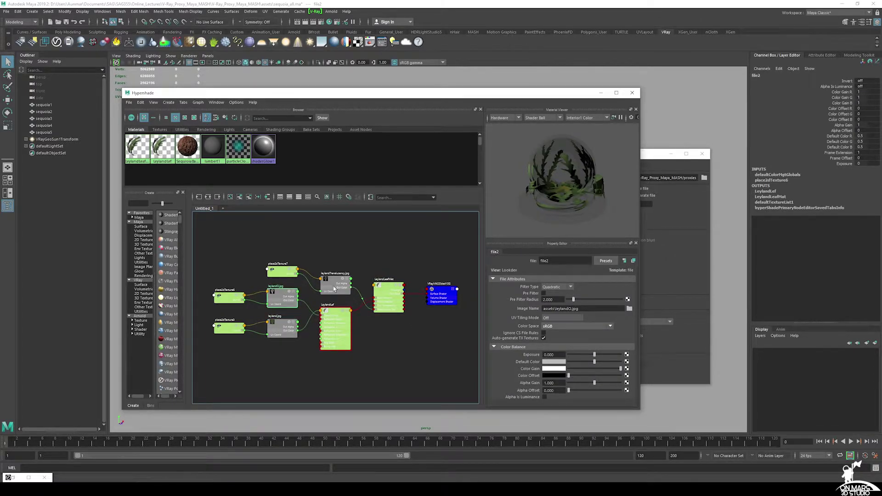
click(336, 281)
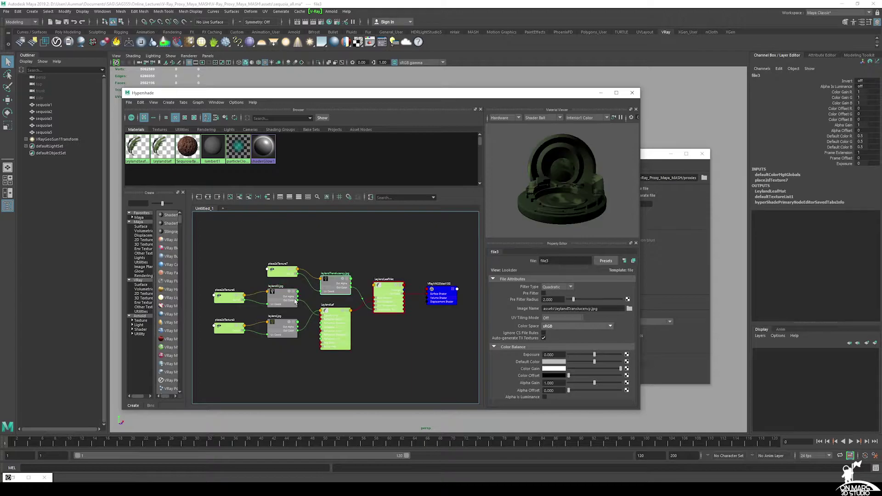
click(388, 297)
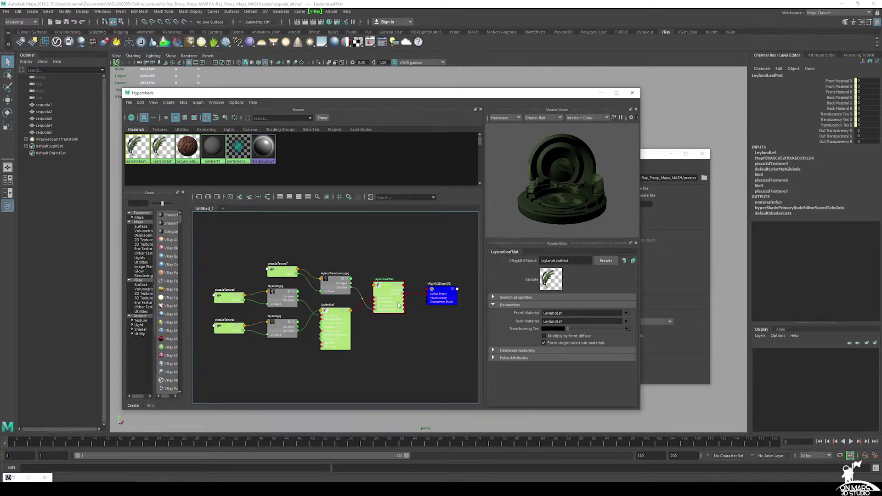
click(335, 283)
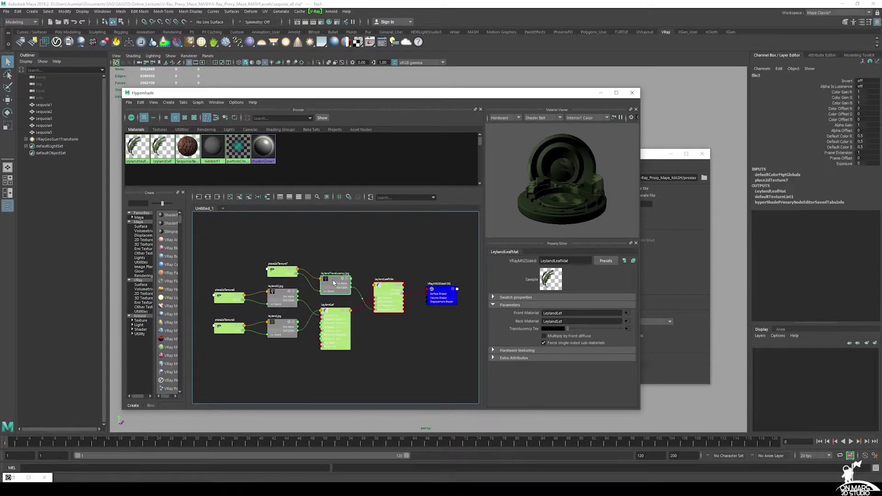
click(391, 287)
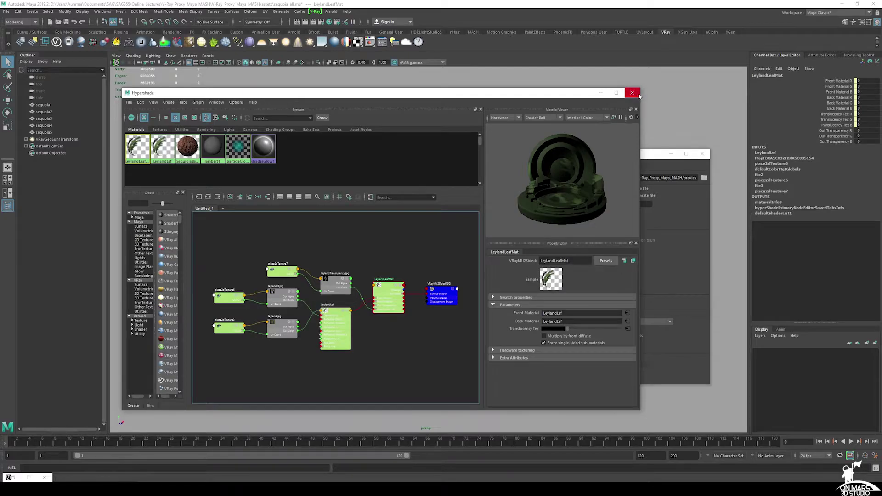
click(633, 93)
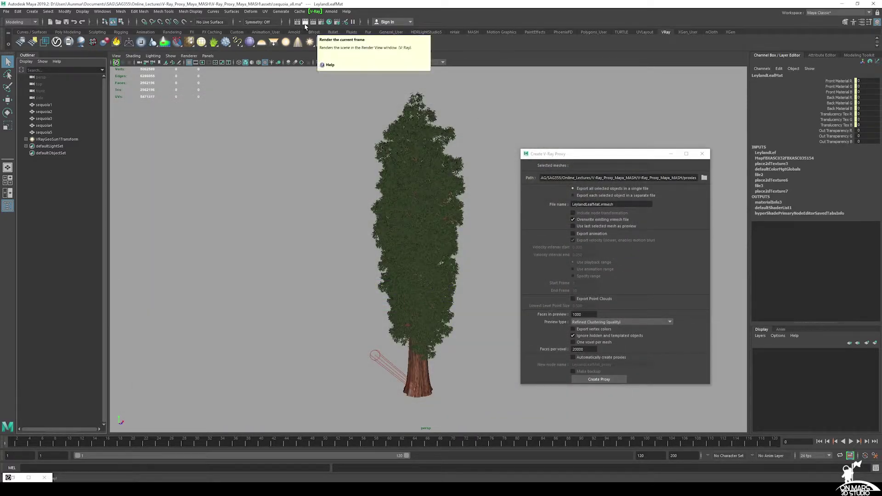
Render the current frame of the sequoia tree in the V-Ray frame buffer and put the buffer window aside
click(305, 23)
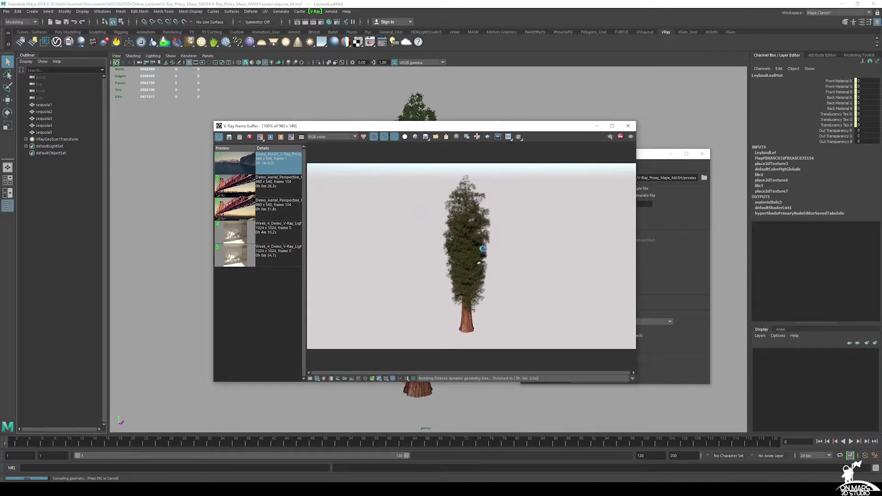
click(620, 137)
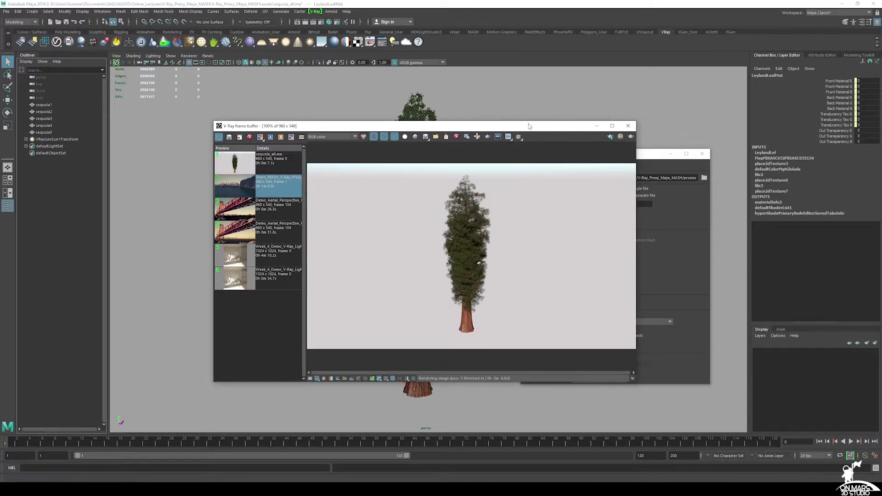
drag(529, 125, 881, 158)
Export the LeylandLeafMat, LeylandLef and SequoiaBarkMat networks from the Hypershade as the Maya Binary file sequoia_mats in the proxies folder
click(305, 22)
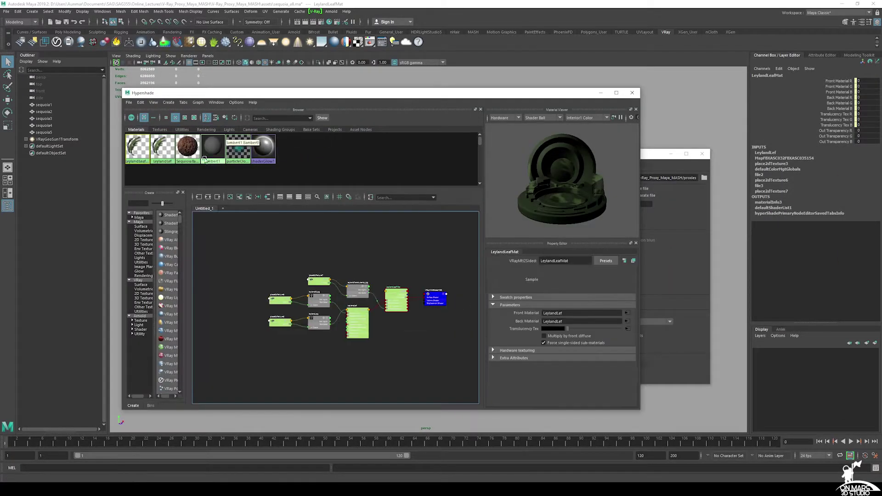
drag(188, 174, 133, 150)
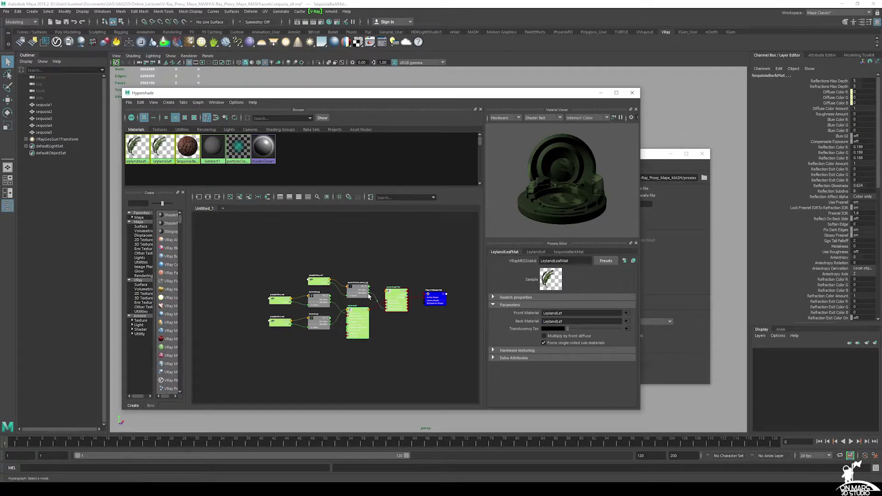
click(129, 103)
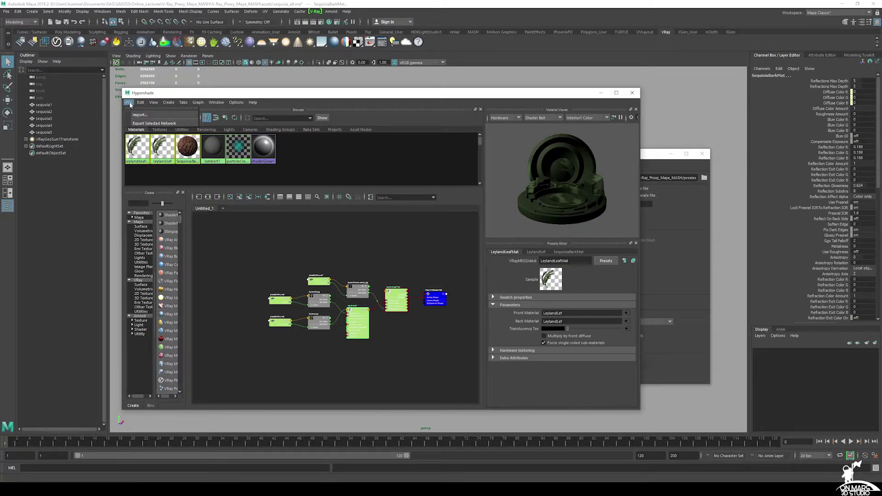
click(154, 123)
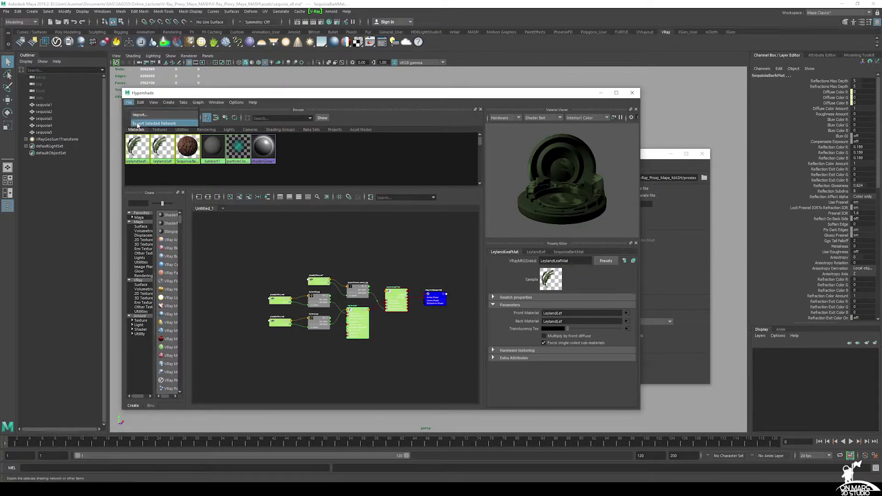
click(169, 282)
scroll(166, 299, up, 5)
click(164, 291)
double_click(178, 119)
click(175, 271)
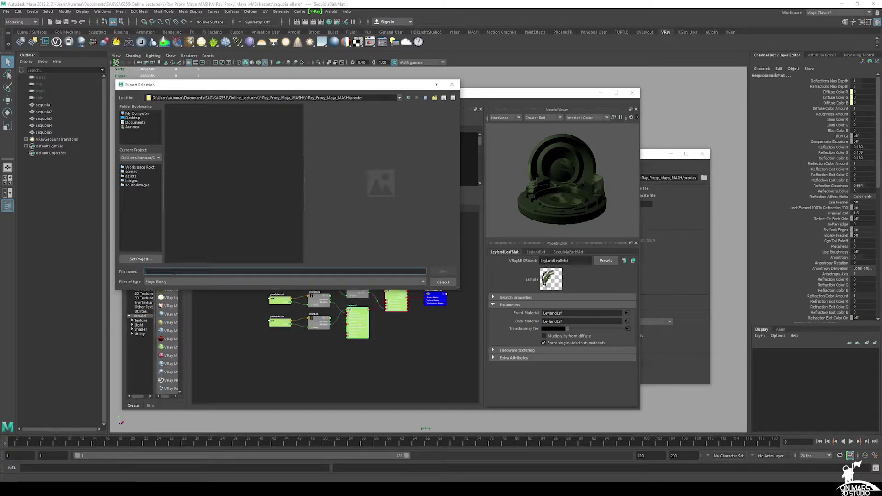
text(sequoia_mats)
key(Return)
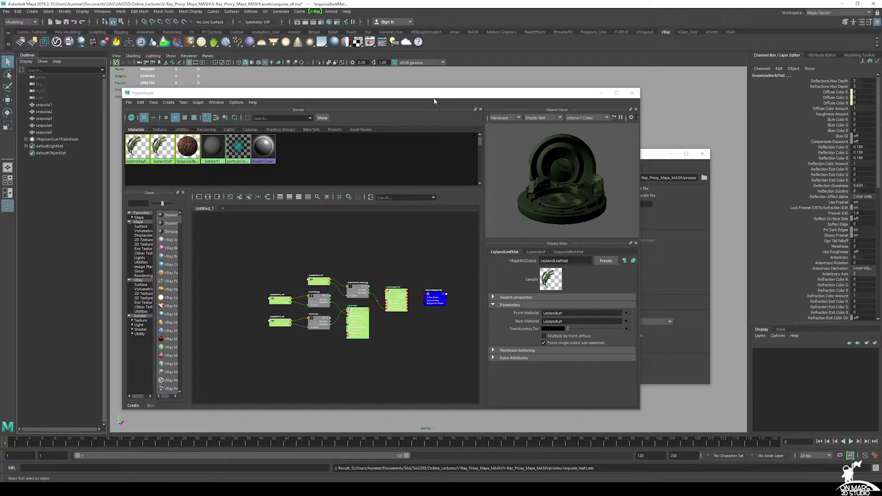
Open Demo_MASH_V-Ray_Proxy_Start.ma from the scenes folder without saving the sequoia scene, and move the Hypershade out of the way
drag(419, 99, 476, 103)
click(7, 12)
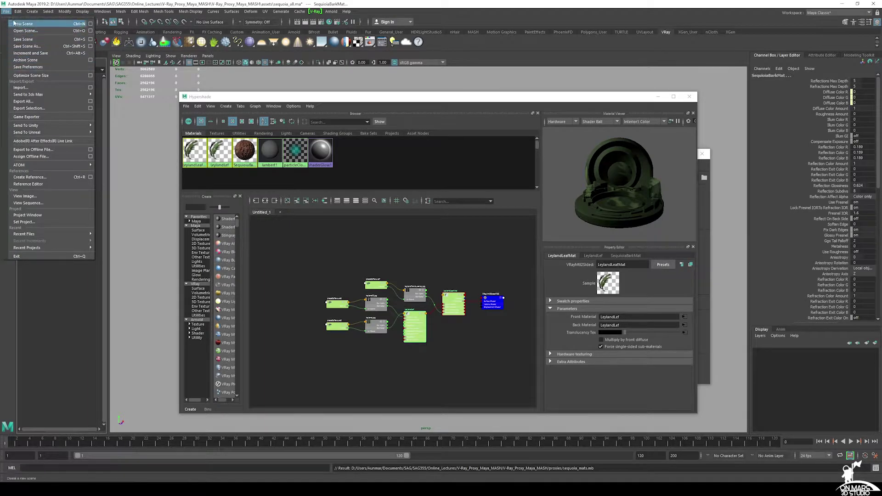
click(21, 30)
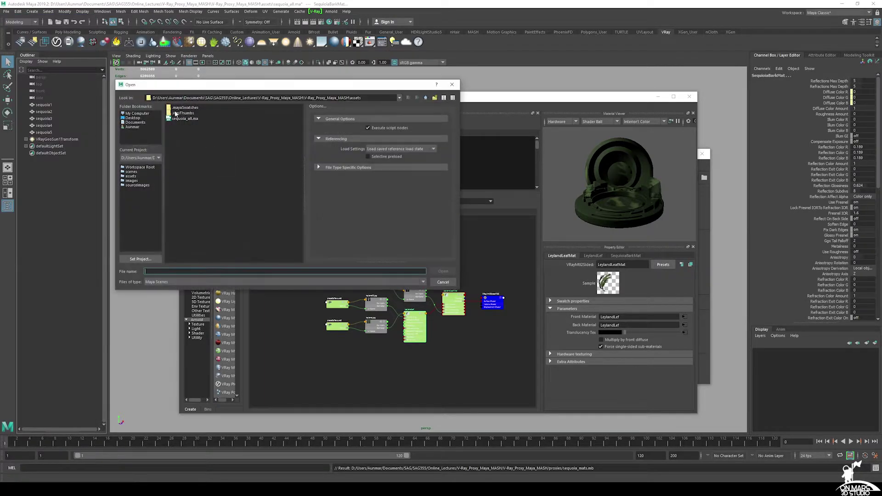
click(426, 97)
double_click(179, 124)
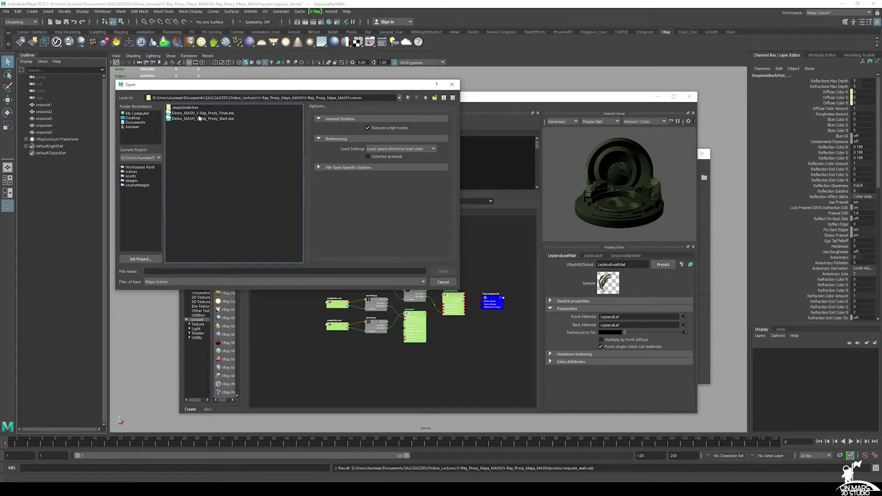
click(199, 118)
click(443, 271)
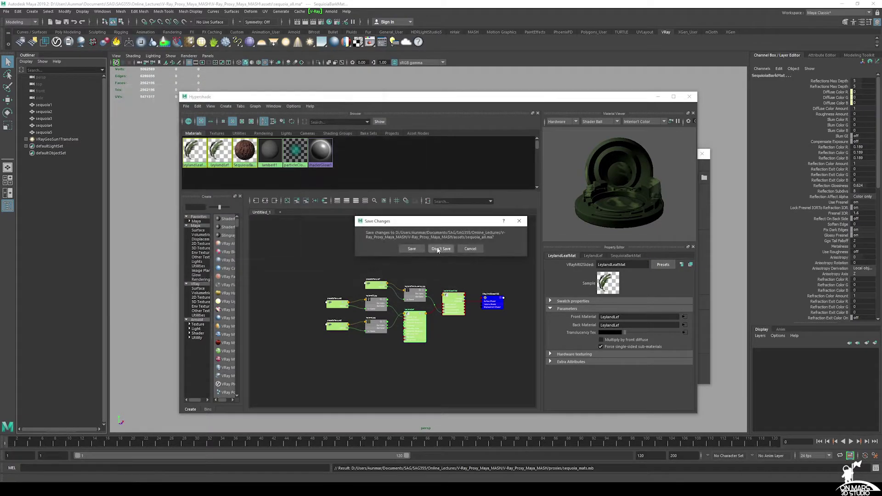
click(441, 248)
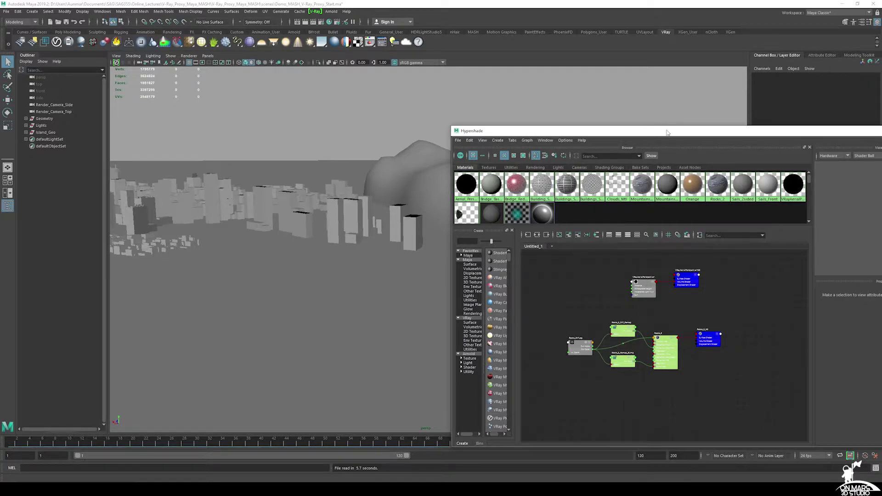
drag(667, 133, 881, 134)
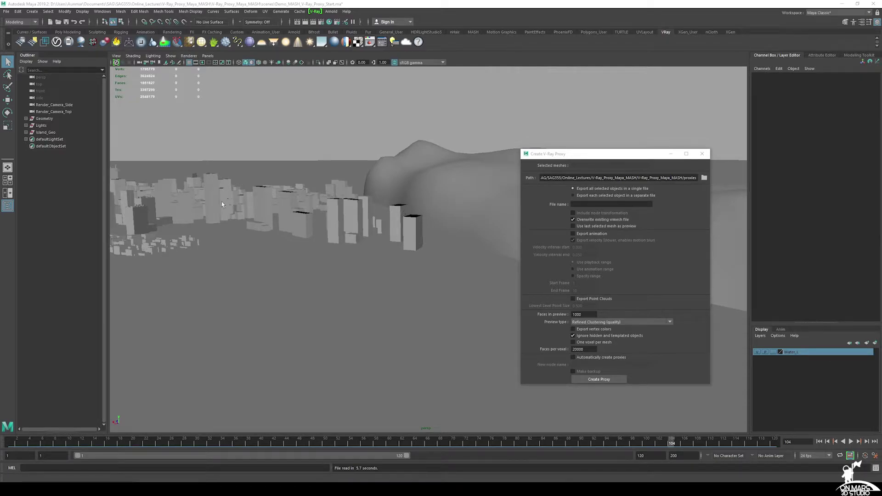
Import sequoia1.vrmesh from the proxies folder as a single-file V-Ray proxy with the node name sequoia1
click(32, 13)
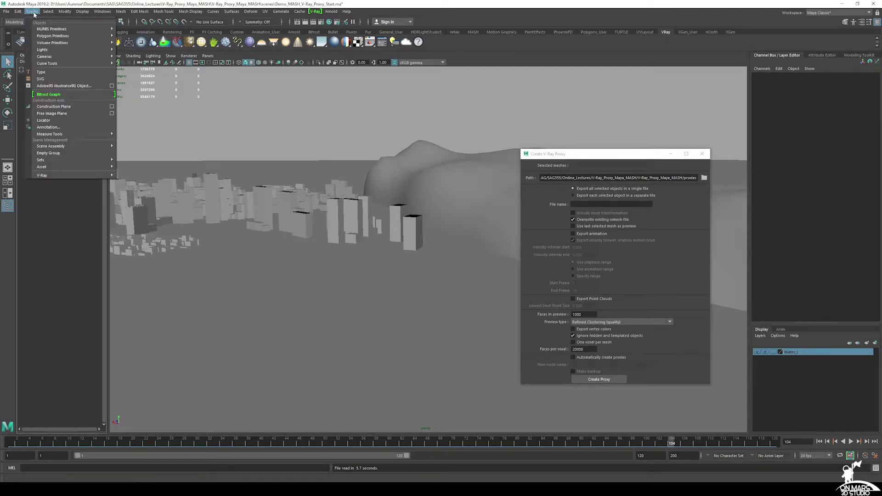
mouse_move(55, 176)
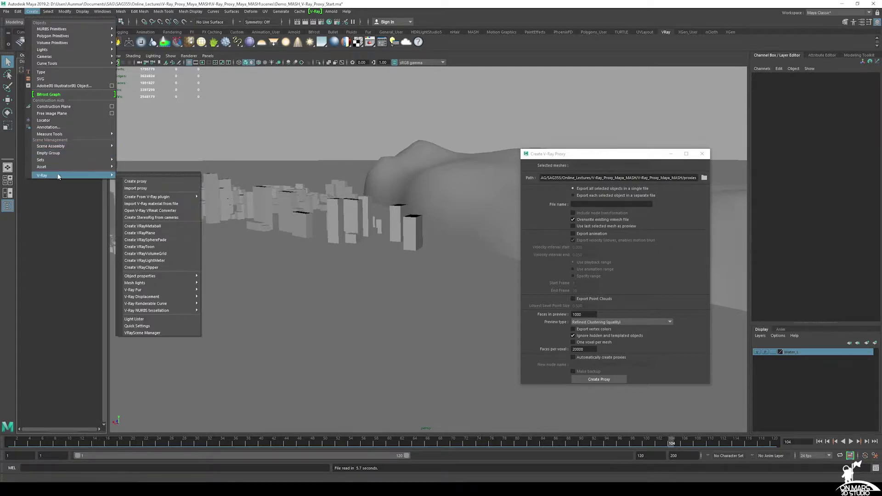
click(147, 188)
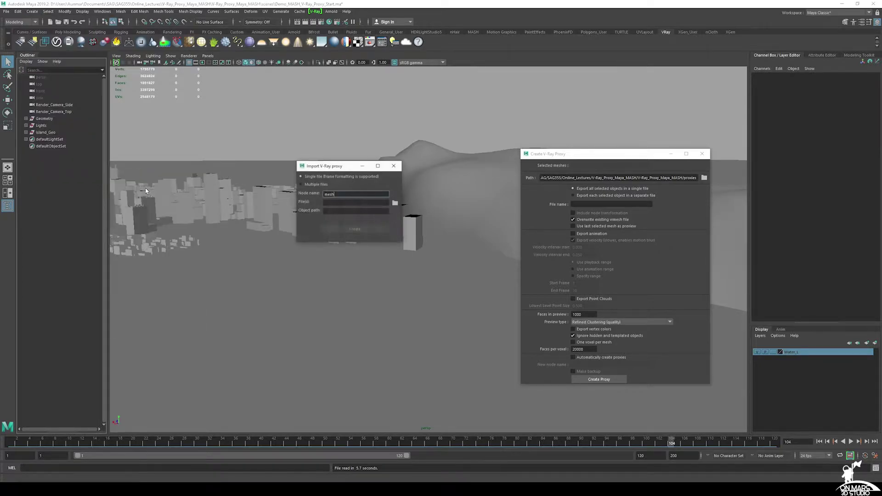
key(ctrl+a)
text(sequoia1)
click(395, 204)
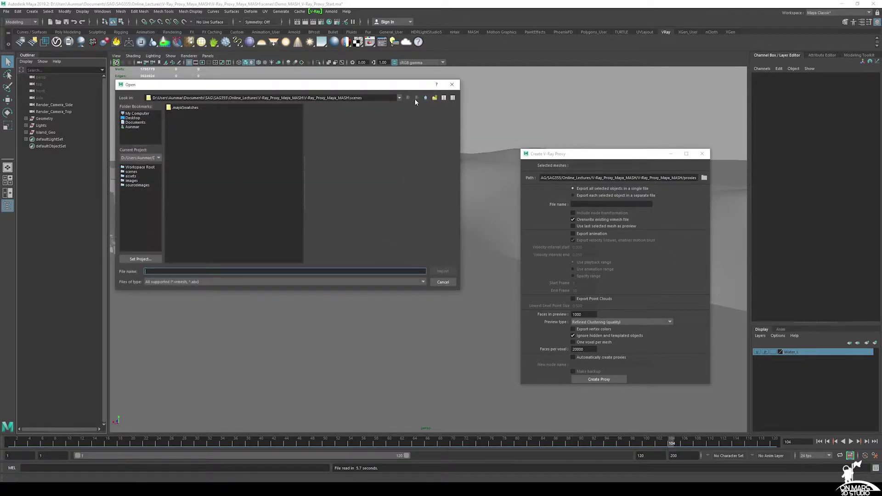
click(425, 98)
double_click(178, 118)
click(185, 107)
click(447, 274)
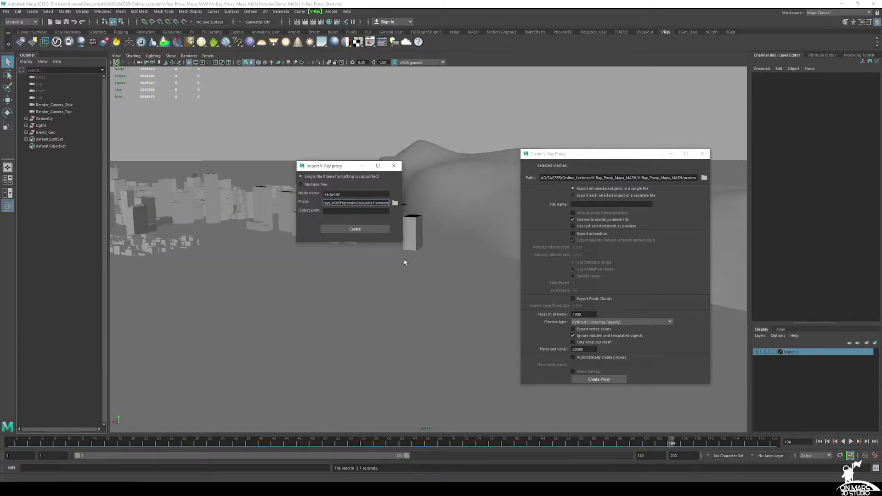
click(354, 229)
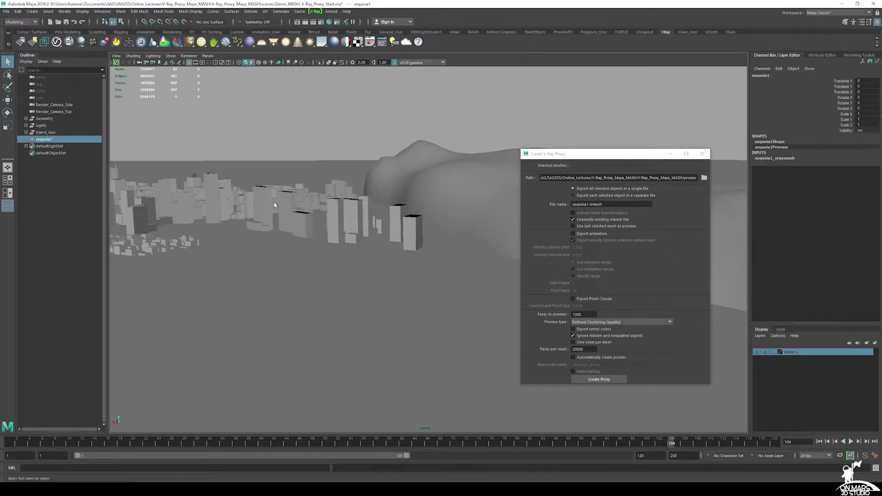
key(f)
alt+drag(340, 225, 379, 241)
scroll(329, 206, down, 8)
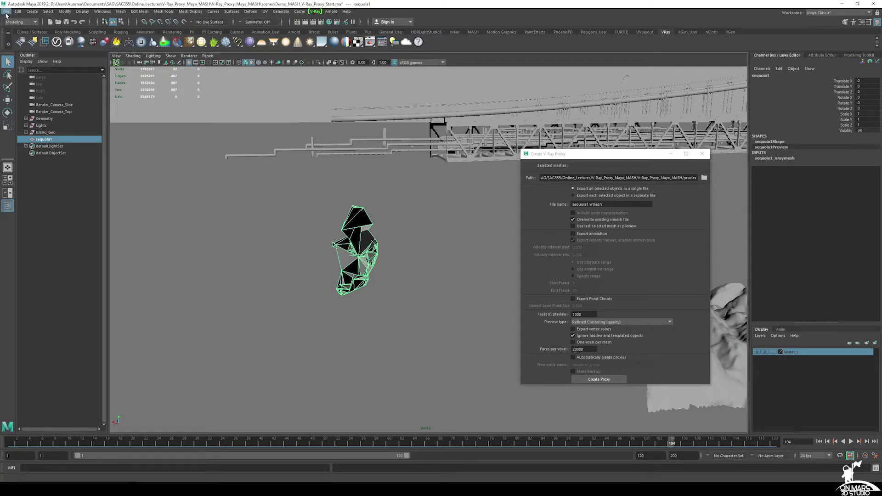
Import sequoia3.vrmesh from the proxies folder as a second V-Ray proxy with the node name sequoia3
click(32, 12)
mouse_move(89, 175)
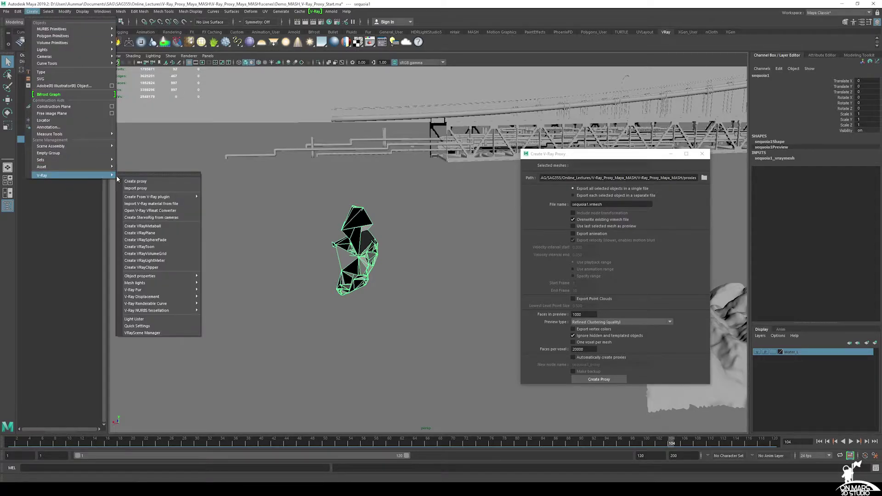
click(152, 188)
drag(354, 195, 270, 185)
text(sequoia)
text(3)
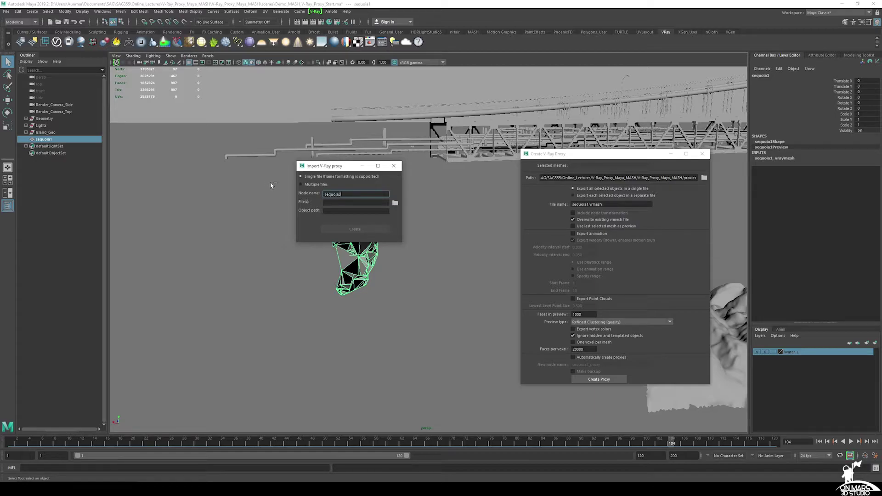
click(394, 203)
click(187, 113)
click(442, 271)
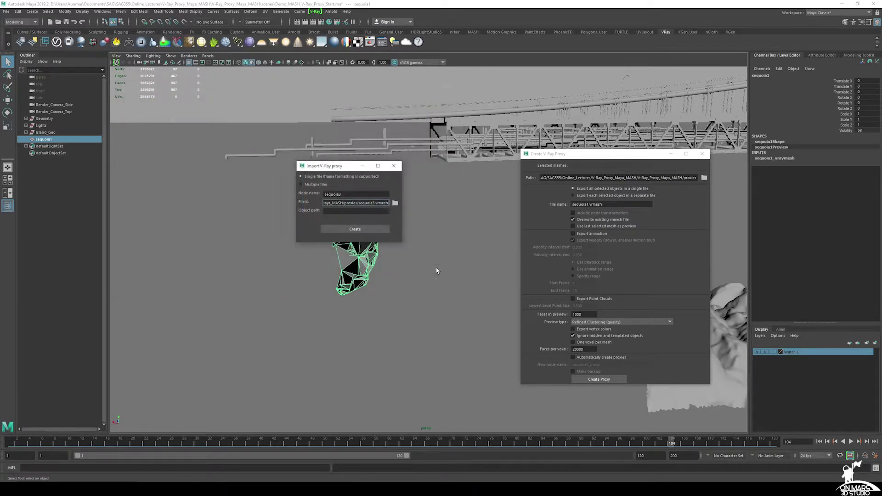
click(380, 229)
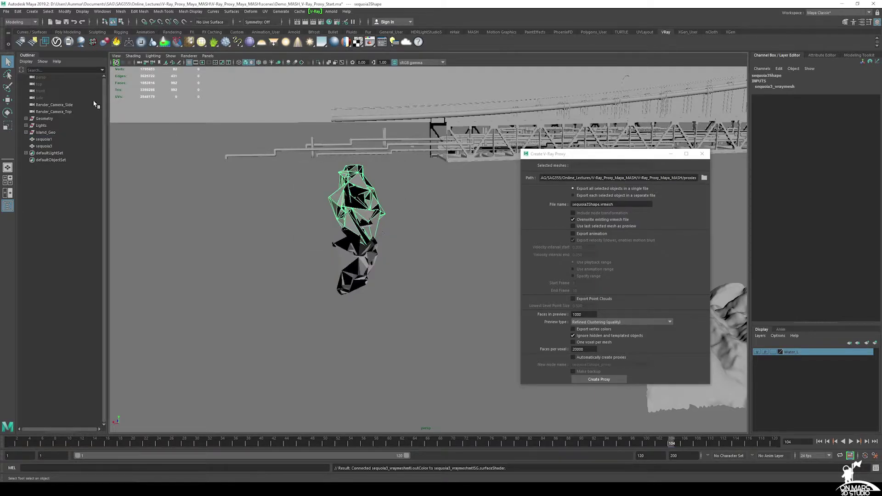
Import sequoia5.vrmesh from the proxies folder as a third single-file V-Ray proxy with the node name sequoia5
click(33, 12)
mouse_move(90, 176)
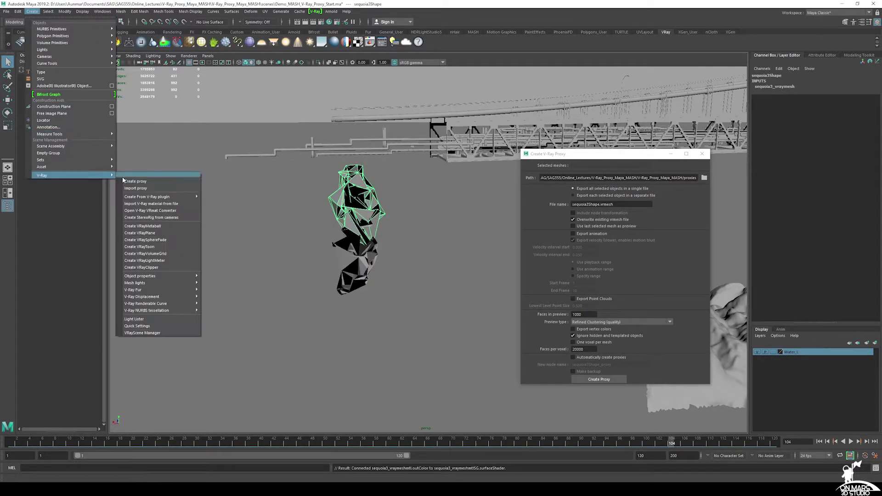
click(138, 184)
drag(341, 194, 315, 196)
text(sequoia)
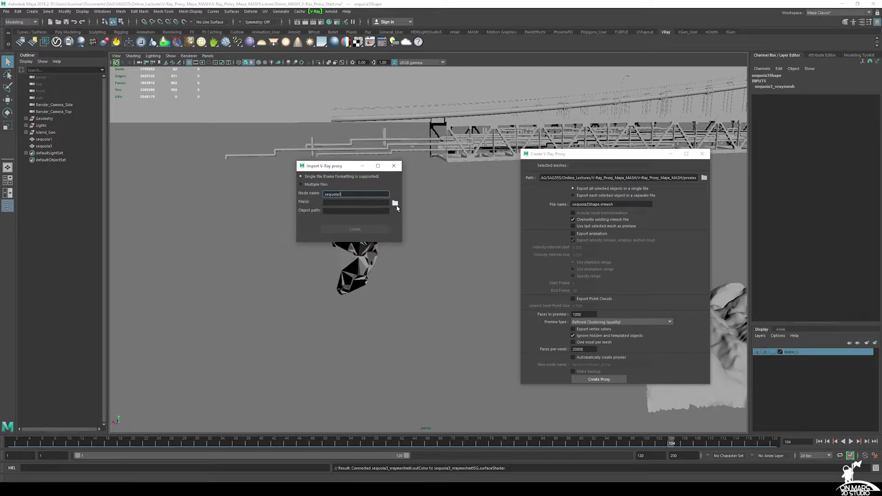
click(395, 203)
click(186, 118)
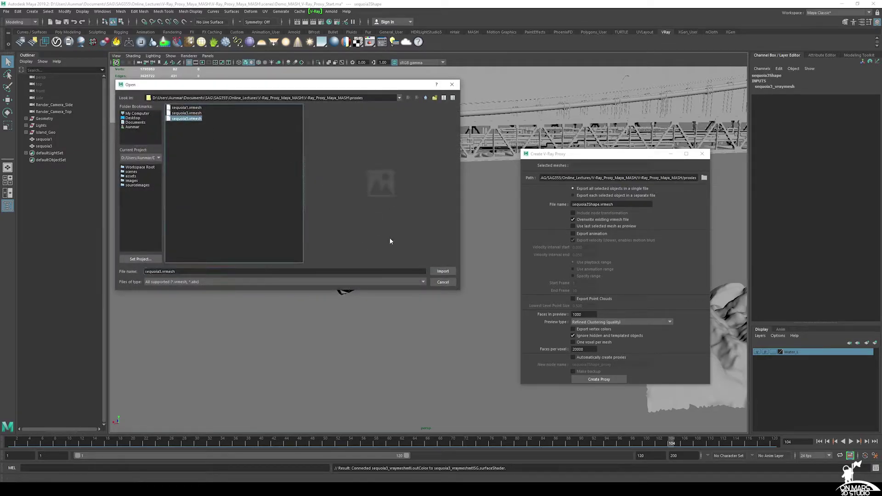
click(443, 271)
click(375, 228)
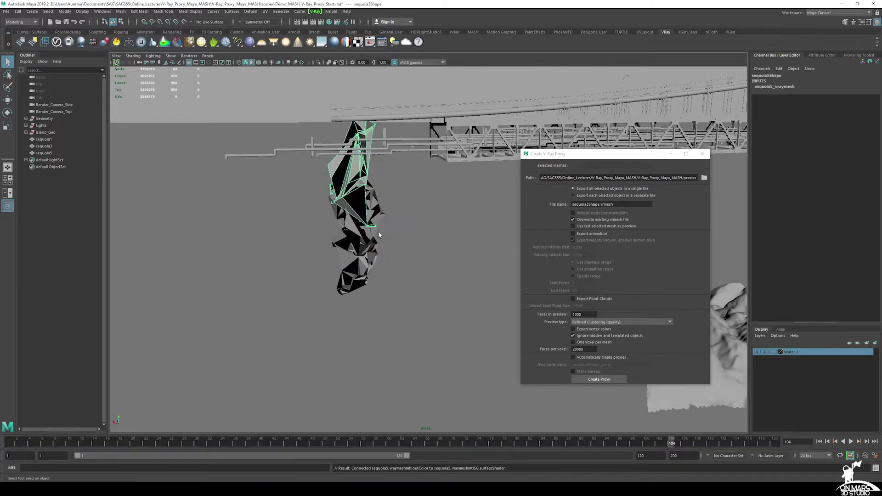
Hide the sequoia3 and sequoia5 proxies, select sequoia1, and close the Create V-Ray Proxy window
click(52, 152)
ctrl+click(51, 148)
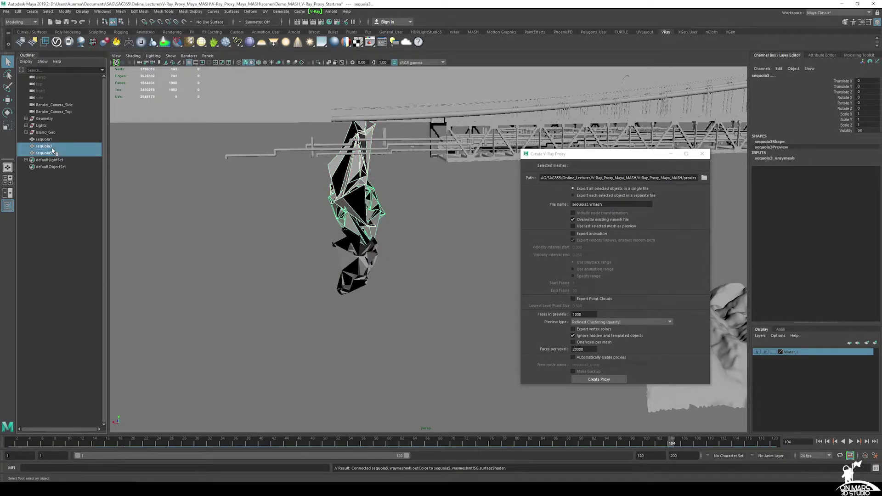
key(ctrl+h)
click(44, 139)
alt+drag(325, 242, 356, 245)
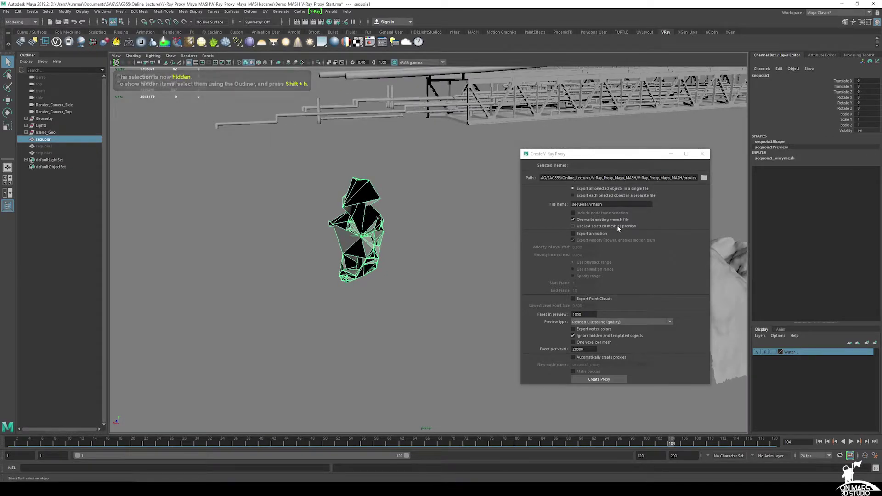
click(702, 154)
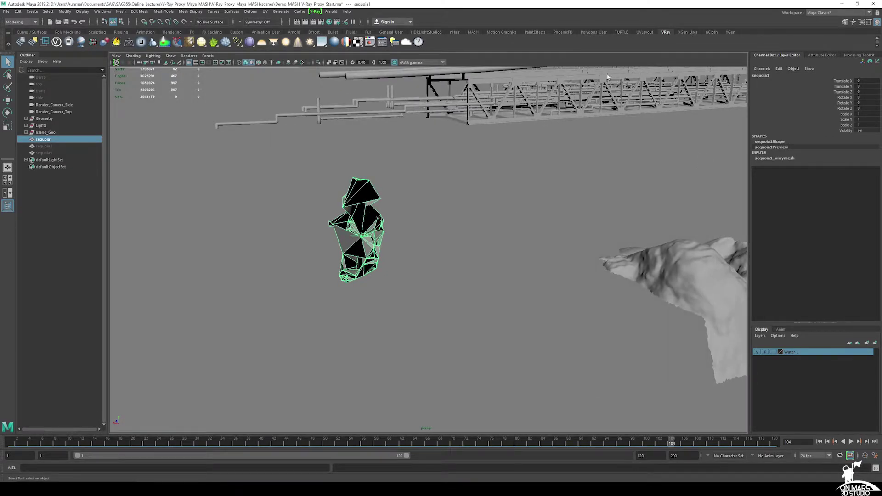
Render a V-Ray test of the current view to check how the sequoia1 proxy looks without its materials
click(305, 22)
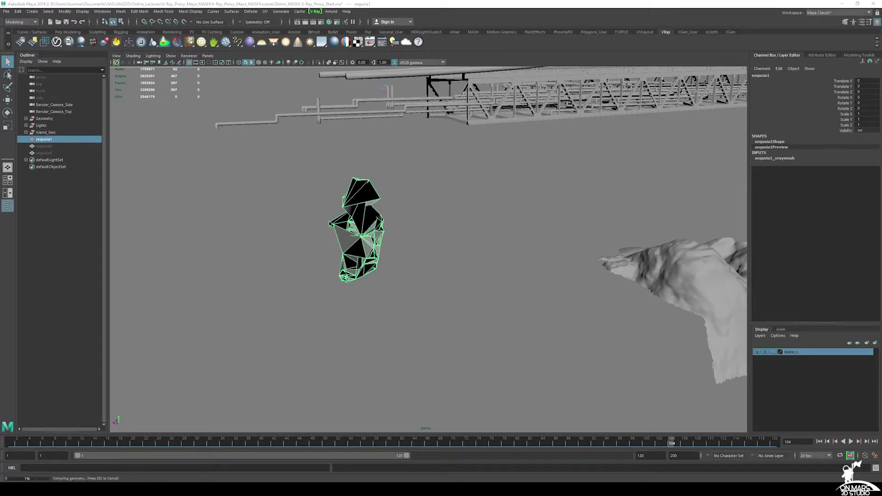
drag(881, 141, 559, 132)
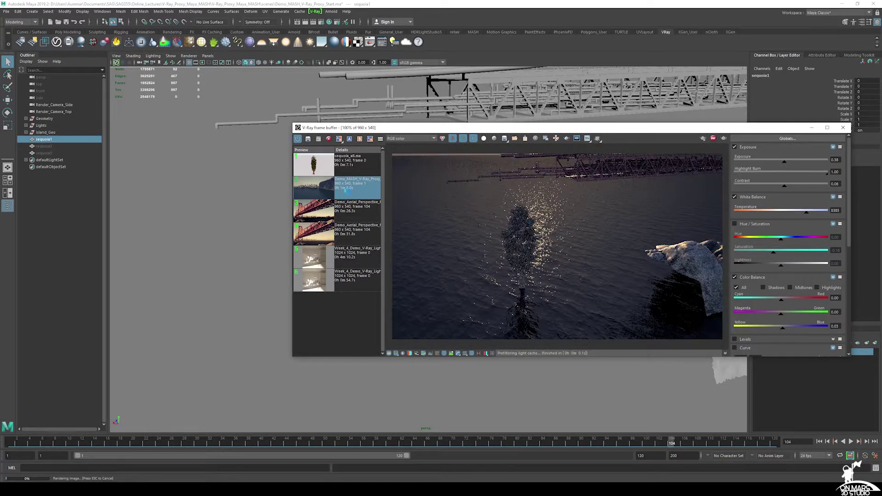
drag(386, 130, 418, 126)
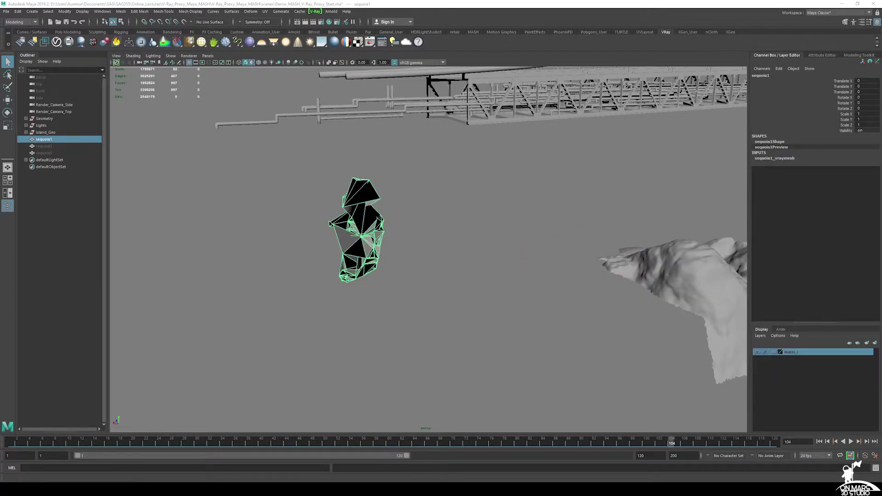
Bring the Hypershade back into view and import sequoia_mats.mb from the proxies folder into it
drag(881, 150, 352, 101)
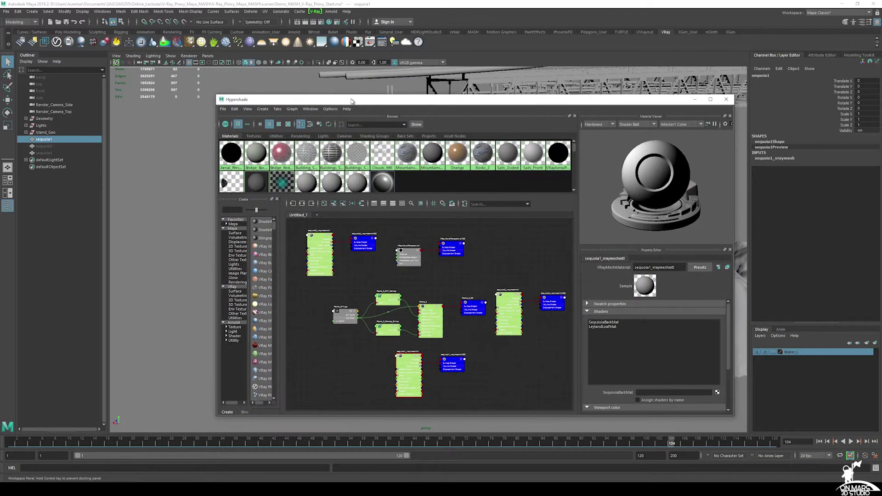
click(223, 109)
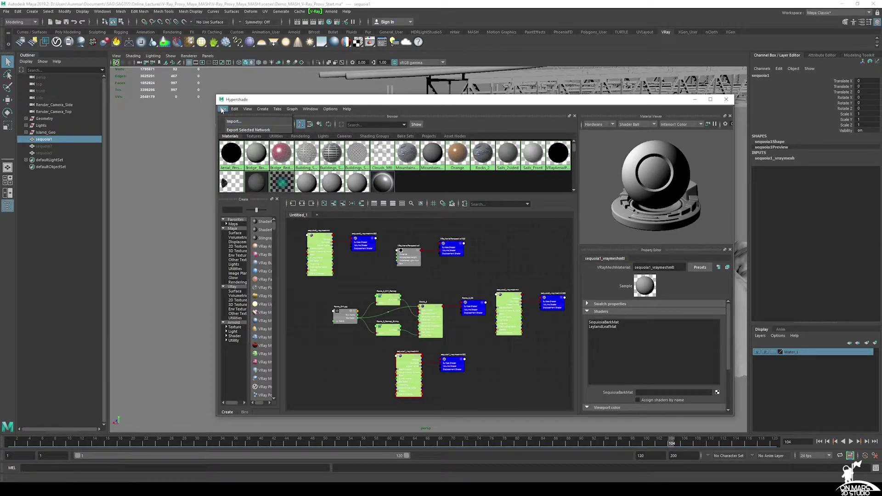
click(231, 122)
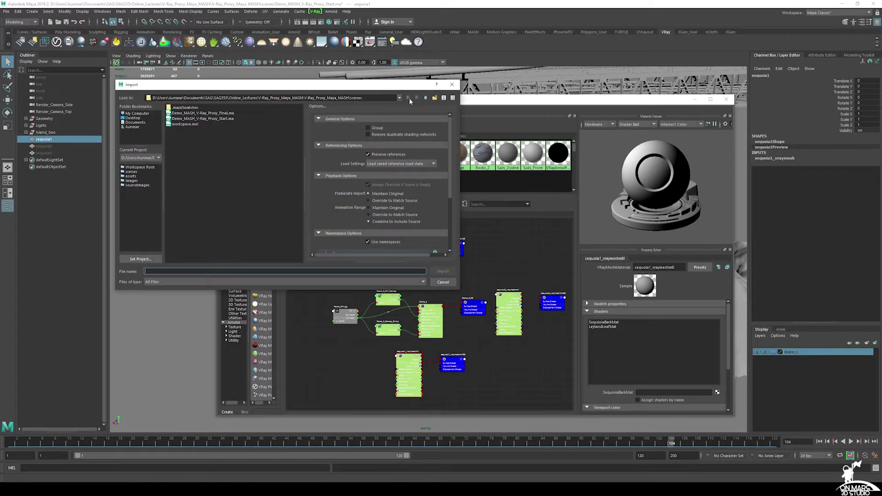
click(426, 98)
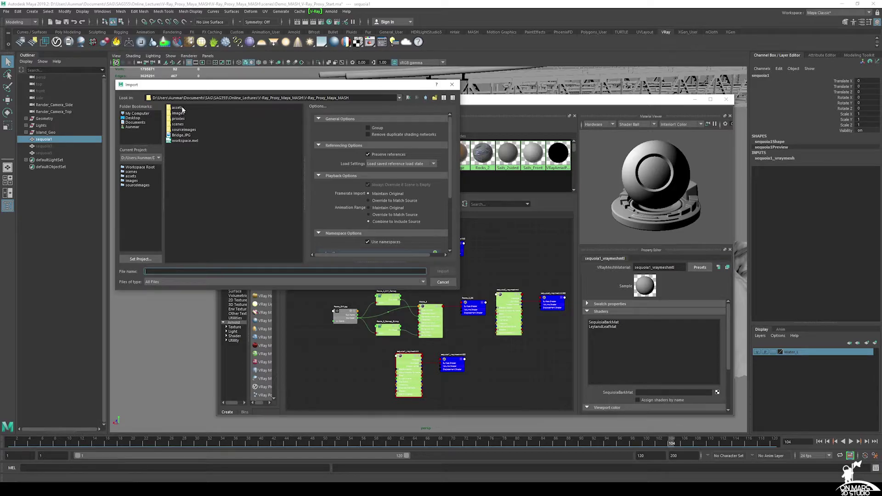
double_click(182, 119)
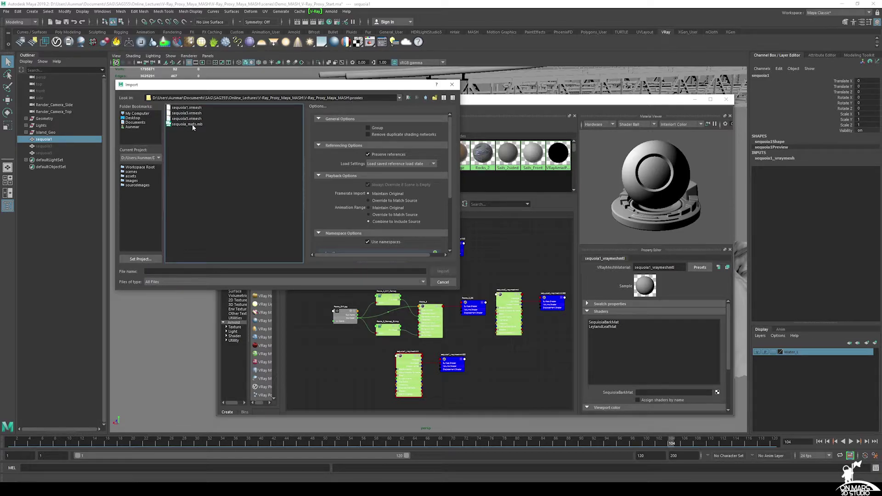
click(192, 124)
click(443, 272)
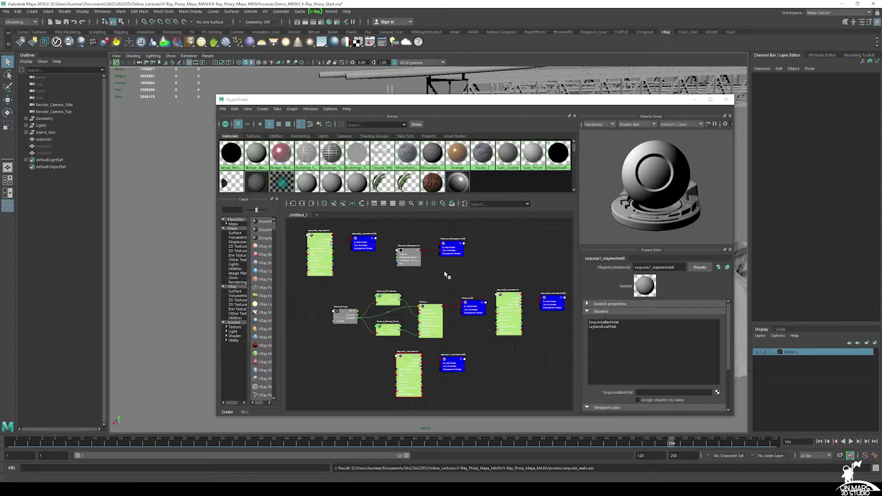
Enlarge the Hypershade's material browser and connect the imported SequoiaBarkMat and LeylandLeafMat to the matching shader slots of sequoia1_vraymeshmtl
drag(223, 99, 189, 70)
drag(334, 174, 334, 218)
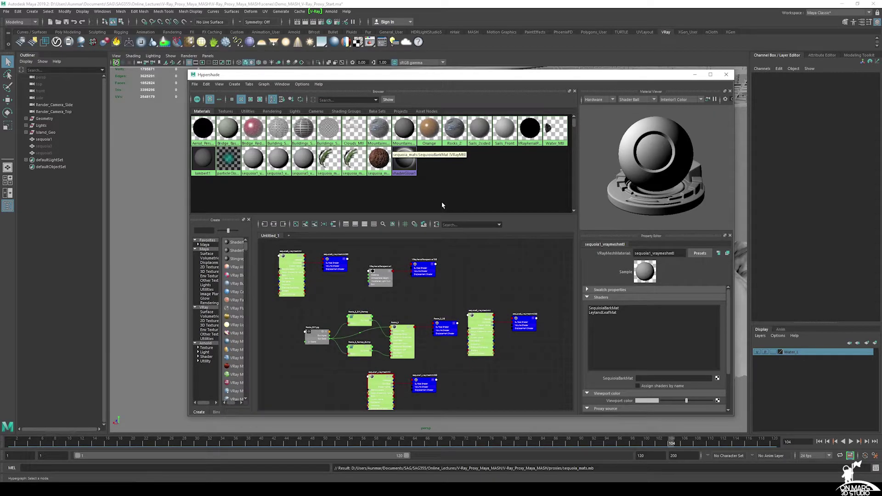
click(252, 161)
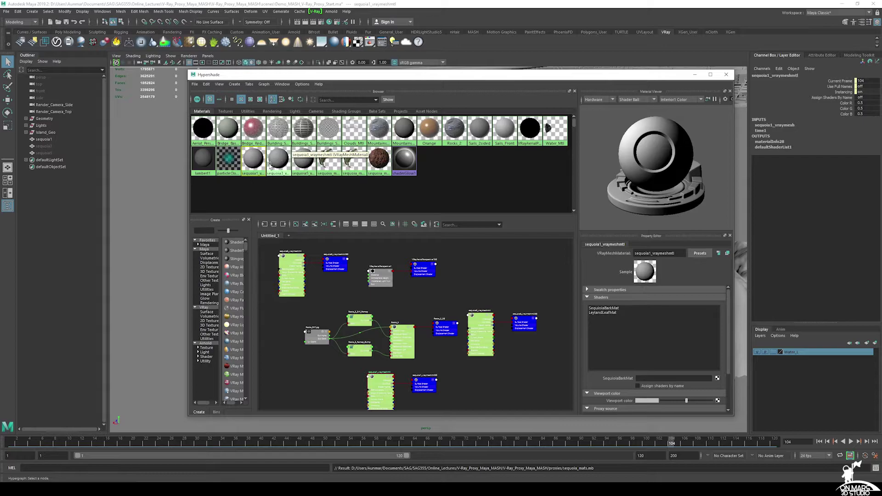
click(598, 309)
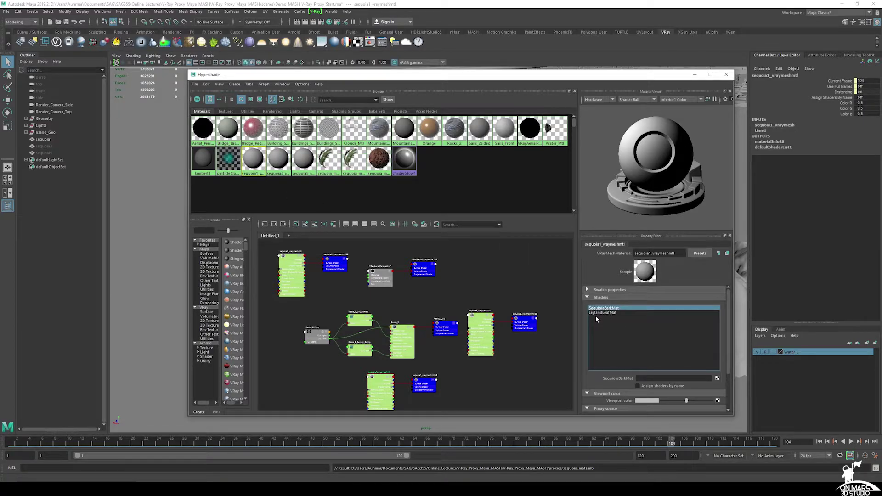
click(600, 313)
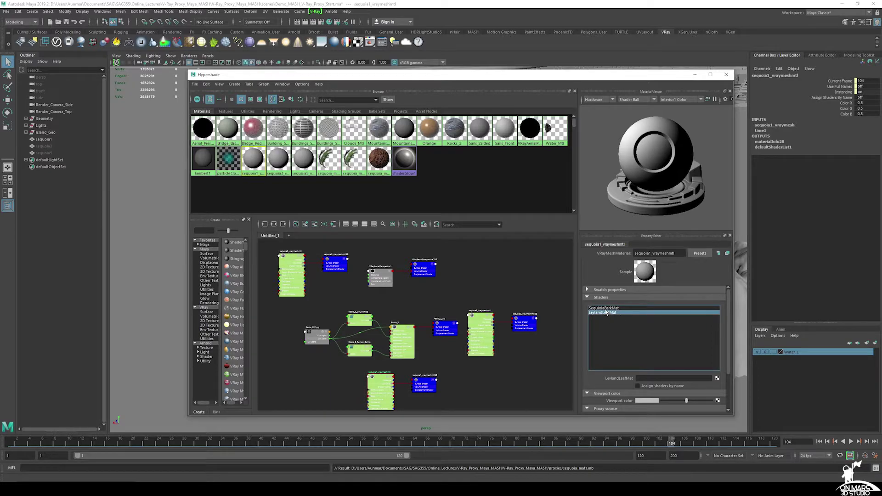
click(606, 309)
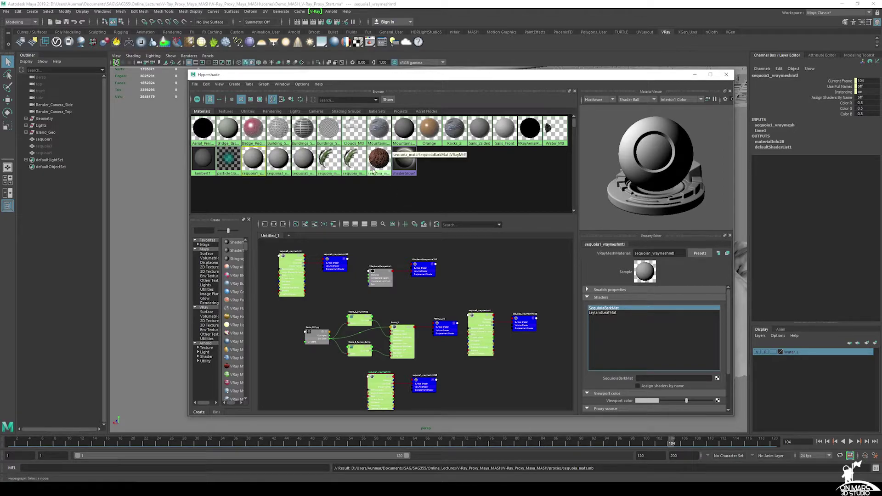
middle_drag(373, 171, 616, 377)
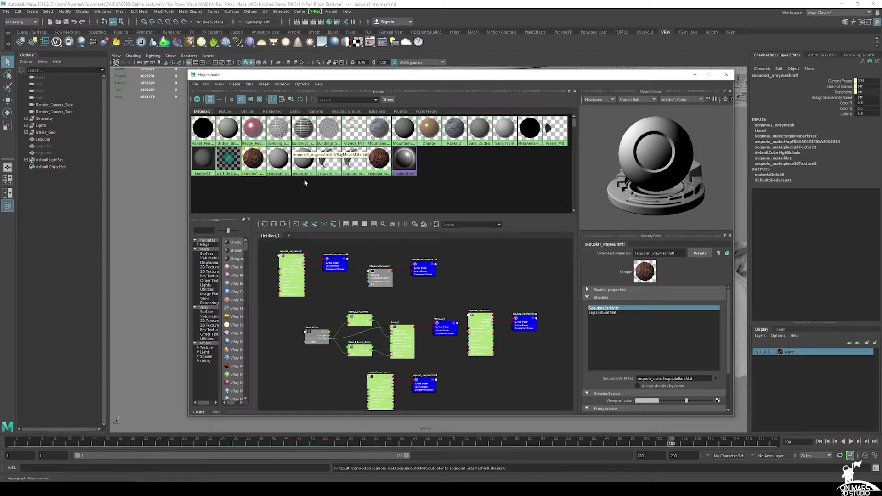
click(603, 313)
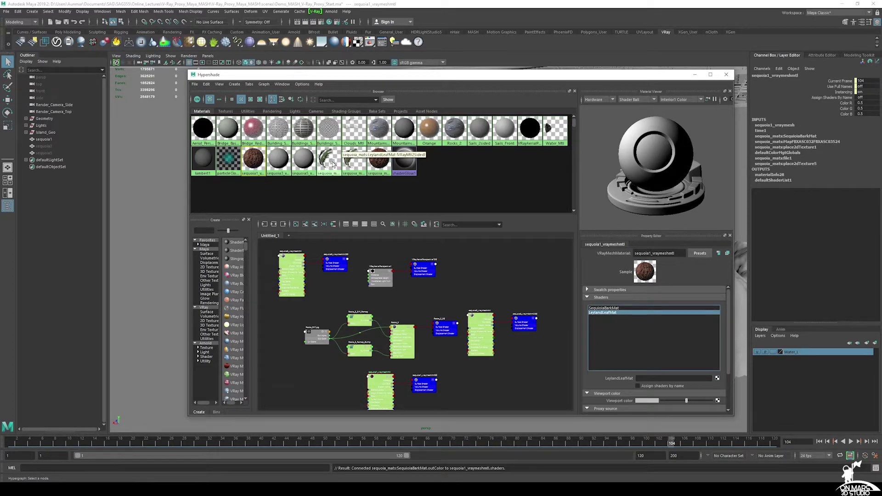
middle_drag(329, 164, 618, 378)
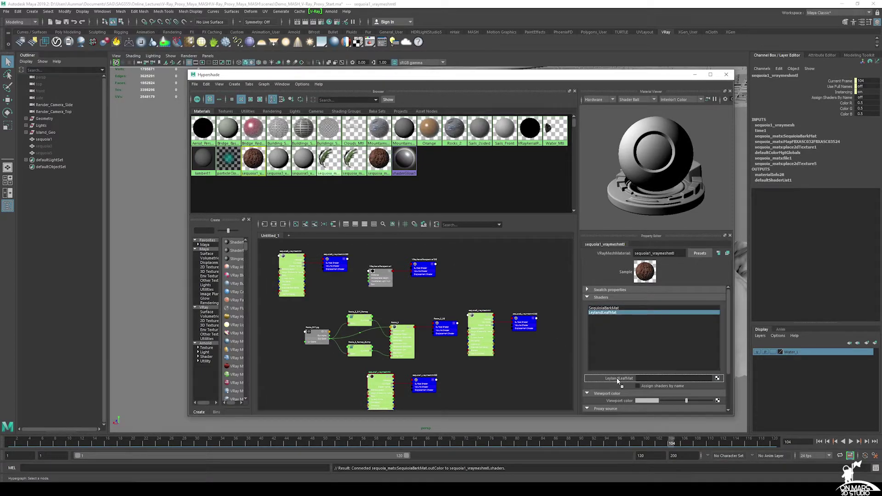
Connect the imported SequoiaBarkMat and LeylandLeafMat to the matching shader slots of sequoia3_vraymeshmtl
click(288, 167)
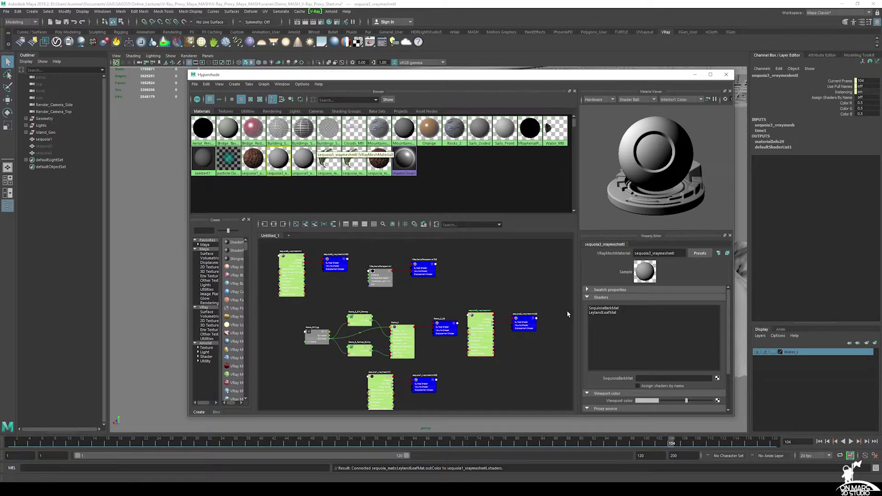
click(603, 307)
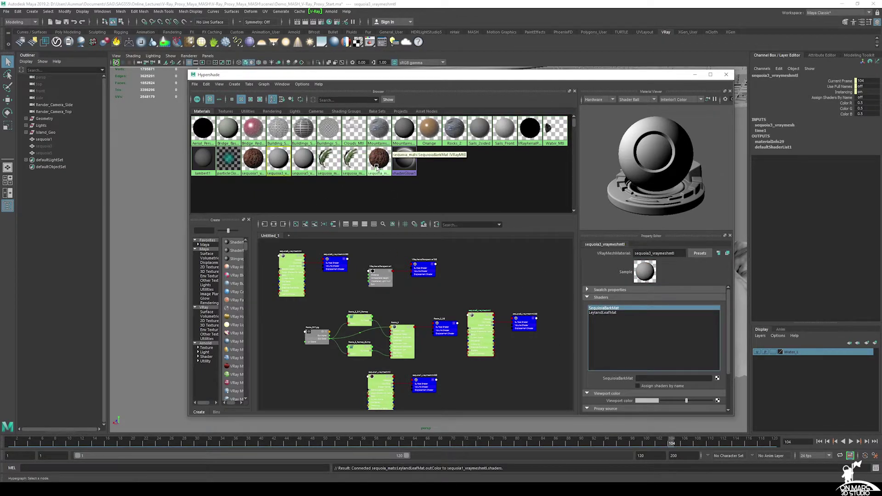
middle_drag(376, 166, 629, 381)
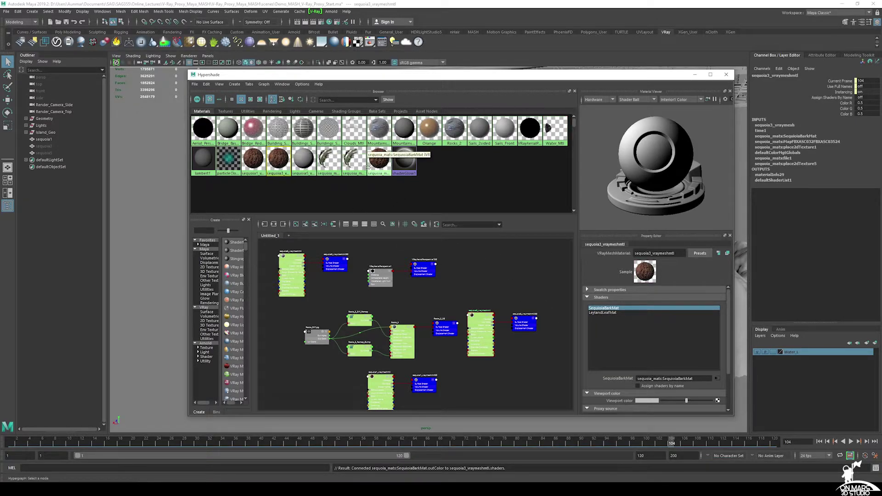
middle_drag(335, 166, 599, 365)
click(597, 314)
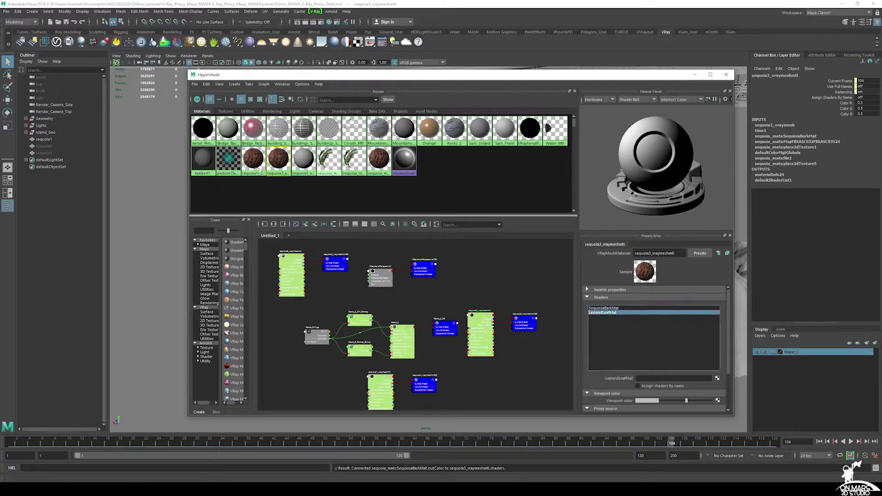
middle_drag(330, 166, 671, 378)
Connect the imported SequoiaBarkMat and LeylandLeafMat to the matching shader slots of sequoia5_vraymeshmtl
click(304, 159)
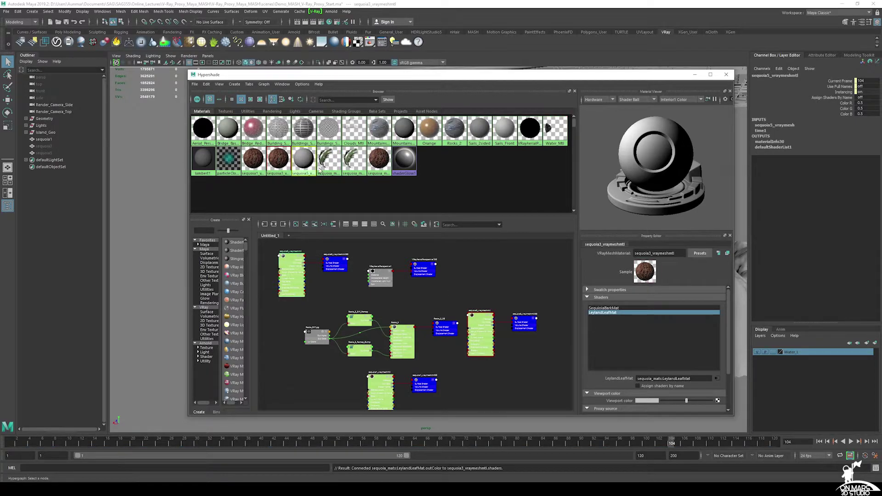
click(604, 309)
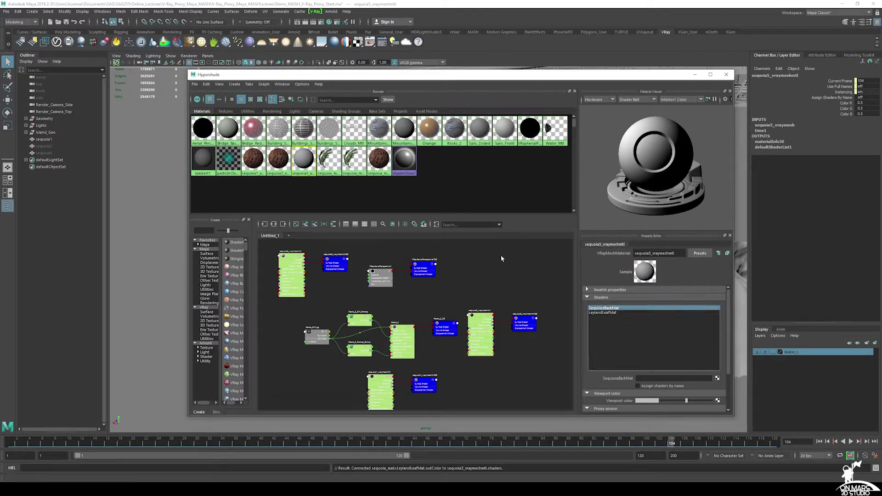
middle_drag(379, 160, 623, 379)
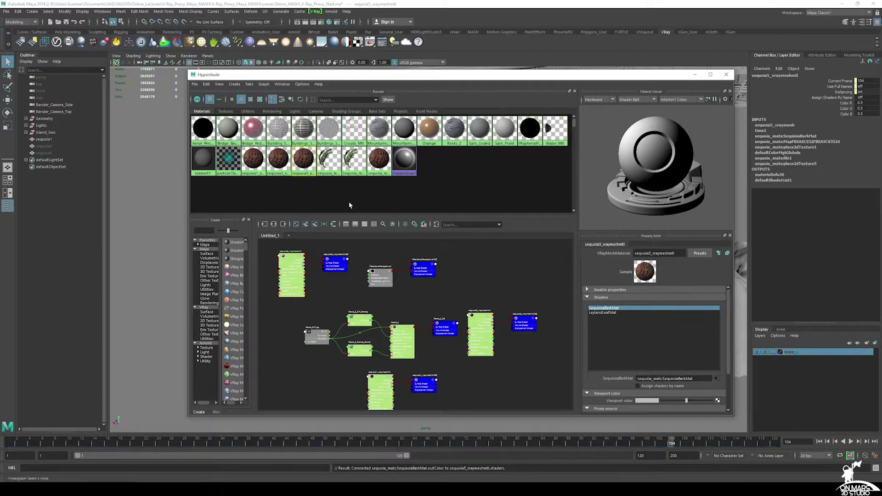
click(597, 312)
middle_drag(593, 370, 625, 379)
Move the Hypershade out of the way and render a closer V-Ray test of the sequoia1 proxy with its materials
click(257, 159)
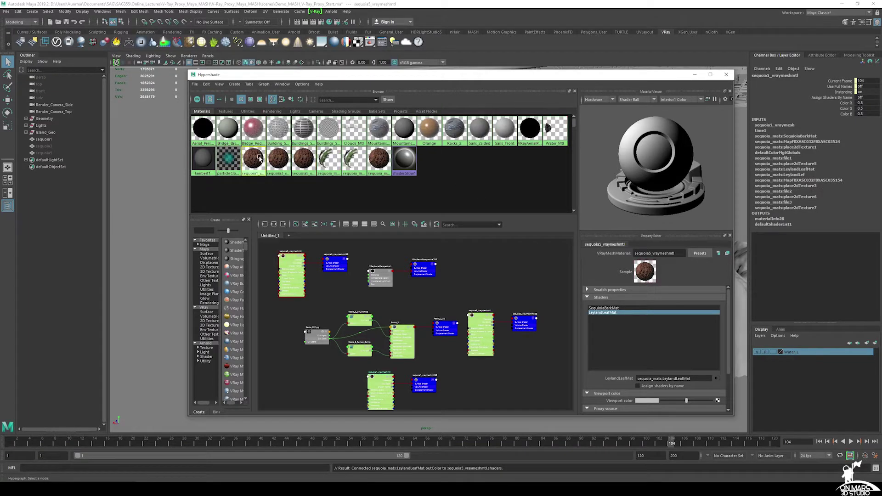
drag(357, 74, 881, 161)
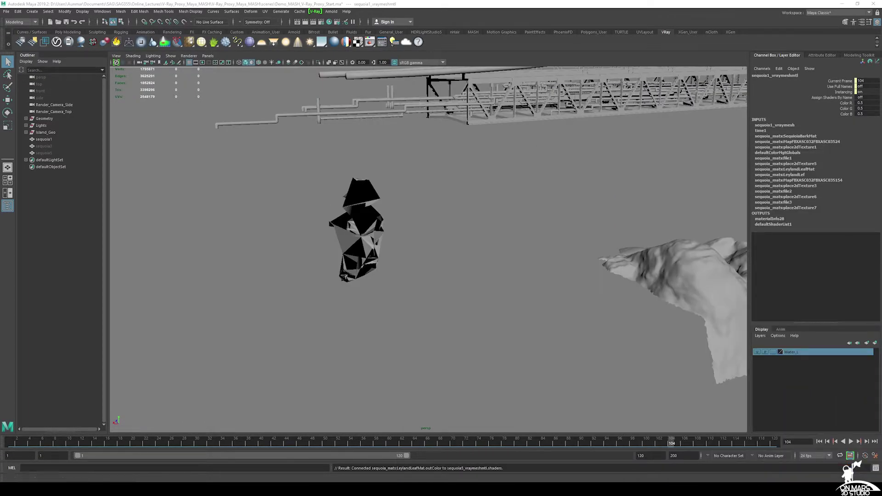
scroll(361, 228, up, 2)
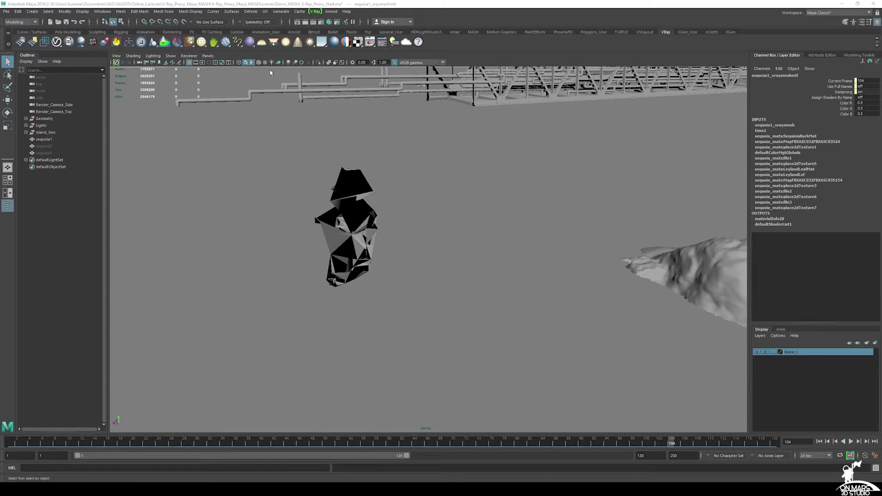
scroll(334, 196, up, 1)
alt+middle_drag(317, 198, 391, 207)
scroll(420, 142, up, 2)
scroll(420, 142, down, 1)
click(306, 22)
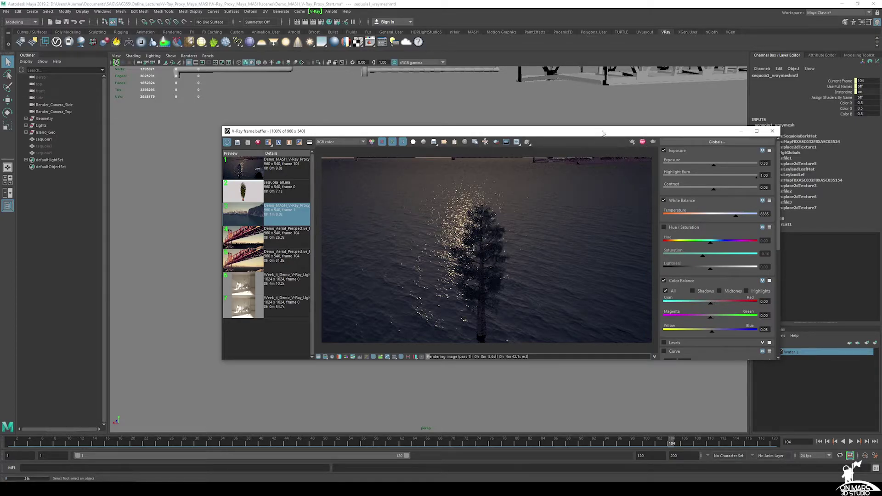
Move the V-Ray frame buffer out of the way and unhide the sequoia3 and sequoia5 proxies
drag(598, 131, 638, 0)
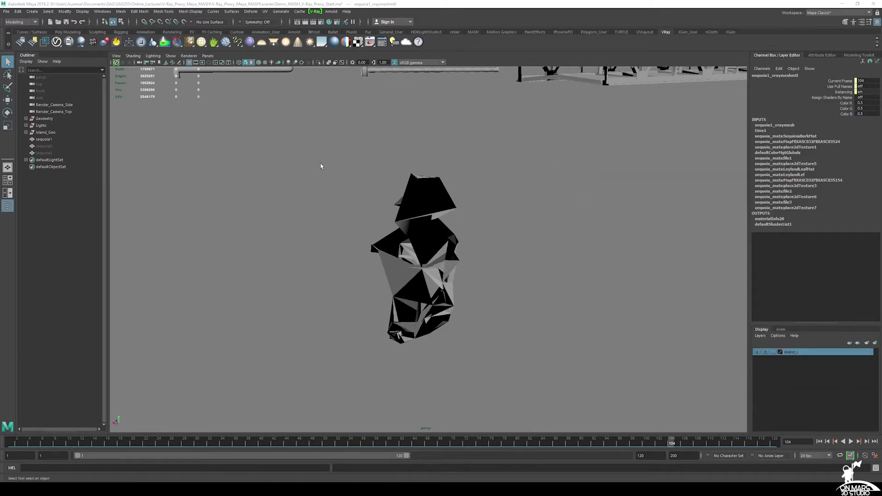
drag(46, 146, 51, 155)
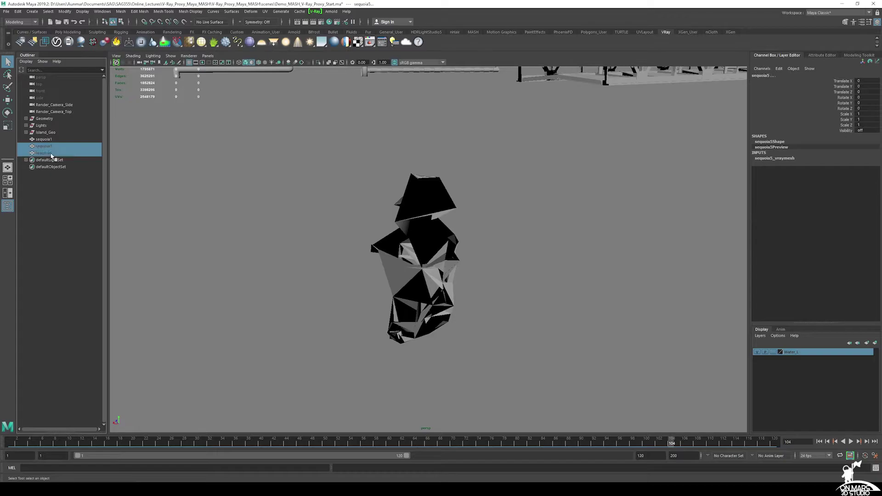
key(shift+h)
Examine the Mountain_01 terrain beyond the bridge and city up close
scroll(339, 184, down, 10)
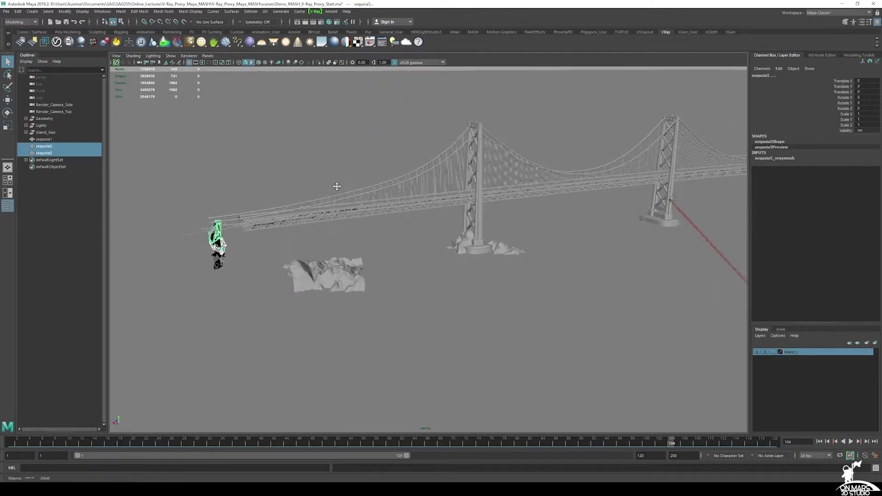
alt+middle_drag(707, 217, 428, 220)
scroll(557, 219, down, 3)
alt+middle_drag(557, 218, 317, 207)
alt+middle_drag(482, 201, 266, 177)
alt+drag(266, 177, 662, 136)
click(662, 135)
key(ctrl+i)
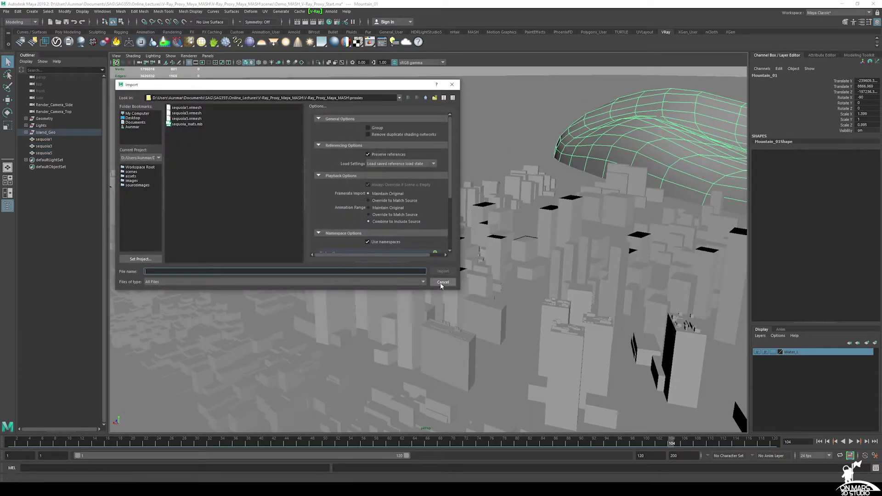
click(442, 282)
key(f)
mouse_move(436, 275)
alt+mouse_down()
mouse_move(441, 257)
mouse_move(432, 273)
alt+mouse_up()
alt+middle_drag(431, 273, 459, 246)
alt+drag(459, 246, 444, 201)
click(446, 201)
Open the options for creating a MASH network and set the geometry type to Instancer
key(space)
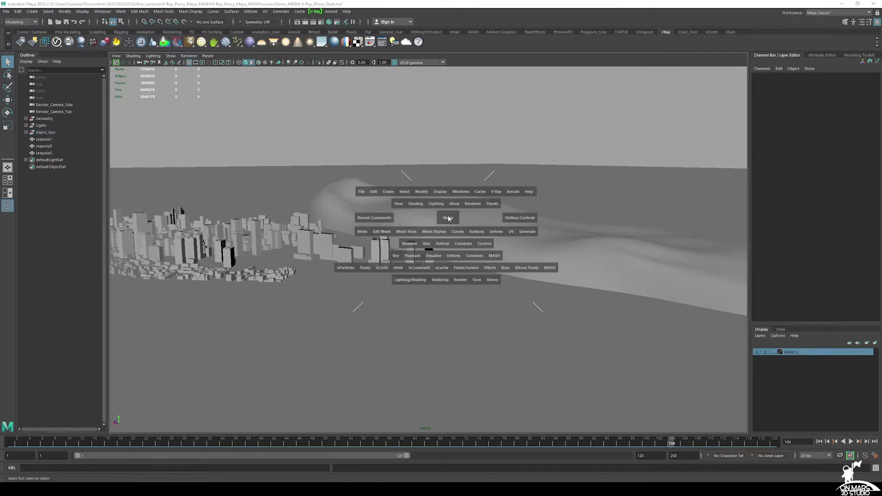
click(549, 268)
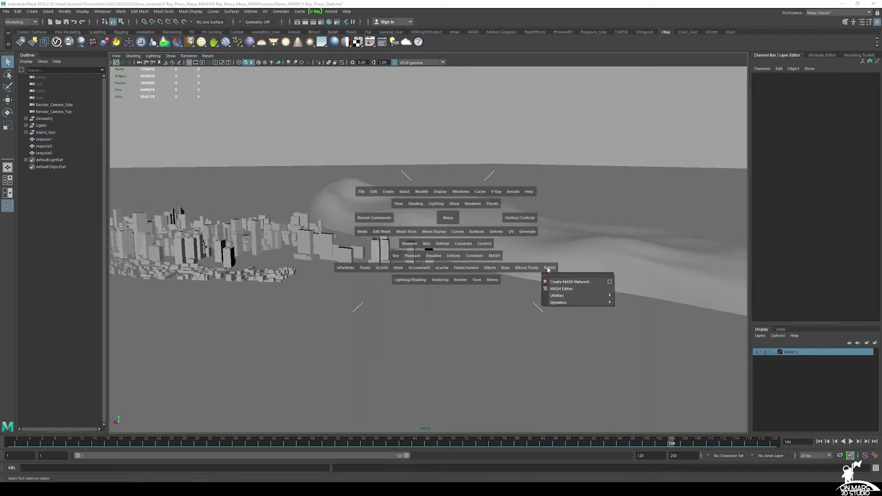
click(610, 282)
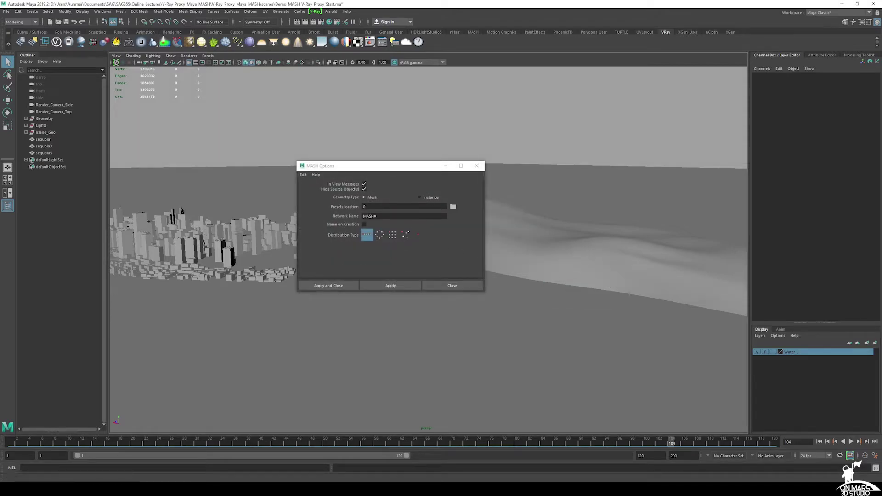
click(420, 197)
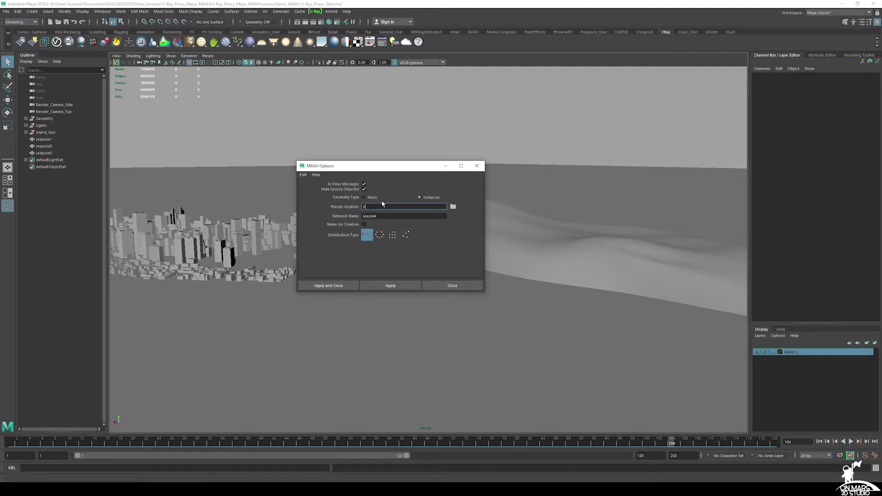
Select Mountain_01 inside Island_Geo and create the MASH network from it with the current options
click(44, 140)
key(f)
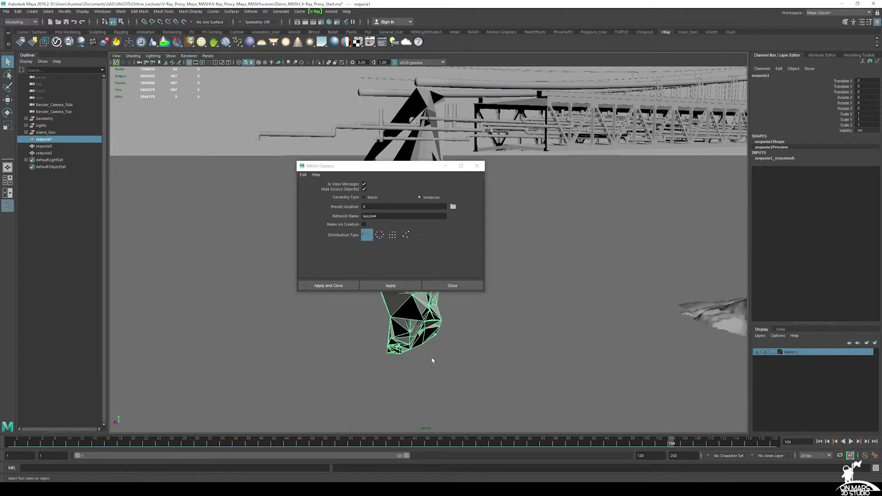
alt+middle_drag(579, 263, 552, 290)
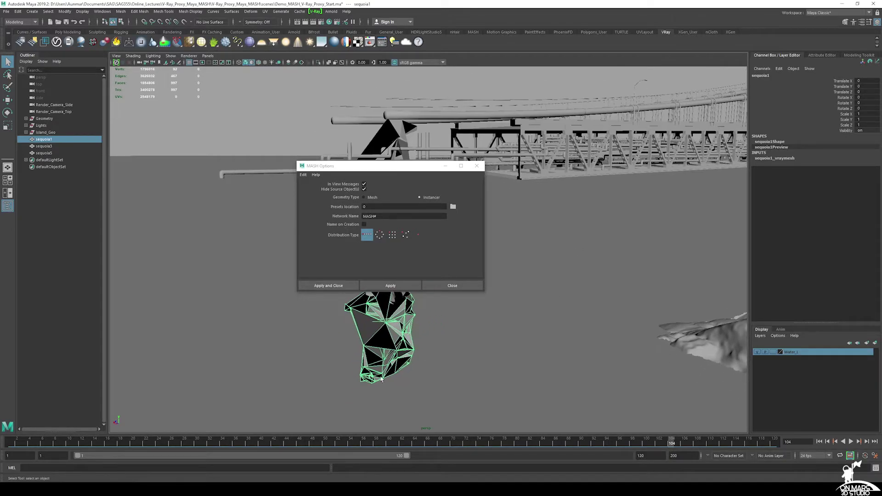
click(25, 133)
click(42, 140)
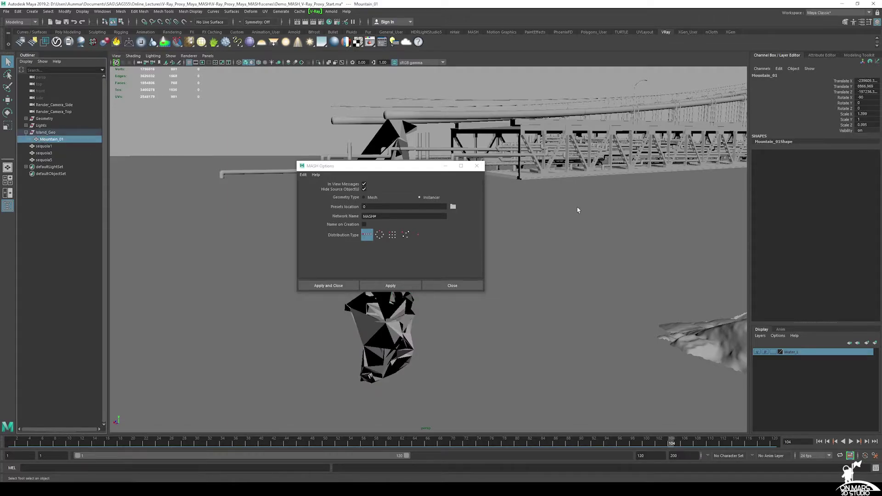
key(f)
alt+drag(591, 230, 555, 215)
alt+right_drag(555, 215, 595, 285)
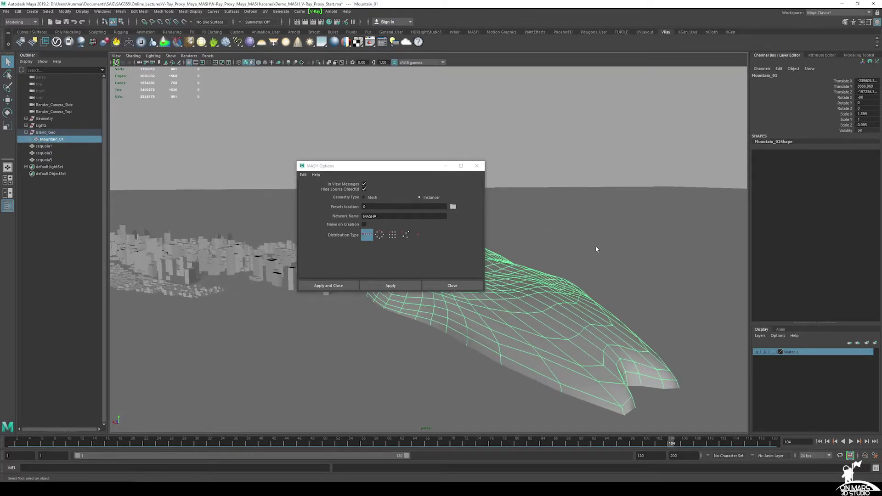
alt+drag(598, 250, 614, 251)
alt+right_drag(532, 249, 544, 247)
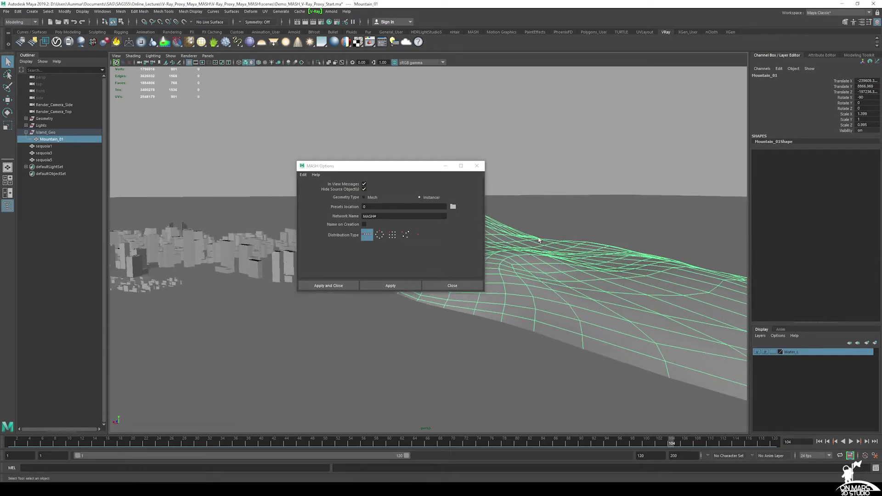
click(340, 285)
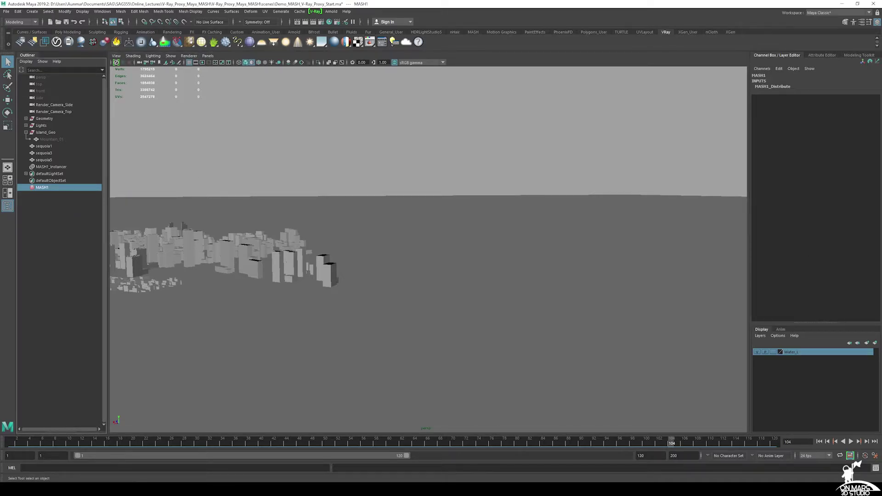
Add an ID node to MASH1 with ID Type Random and ID Count 3, and return the timeline to frame 1
key(ctrl+a)
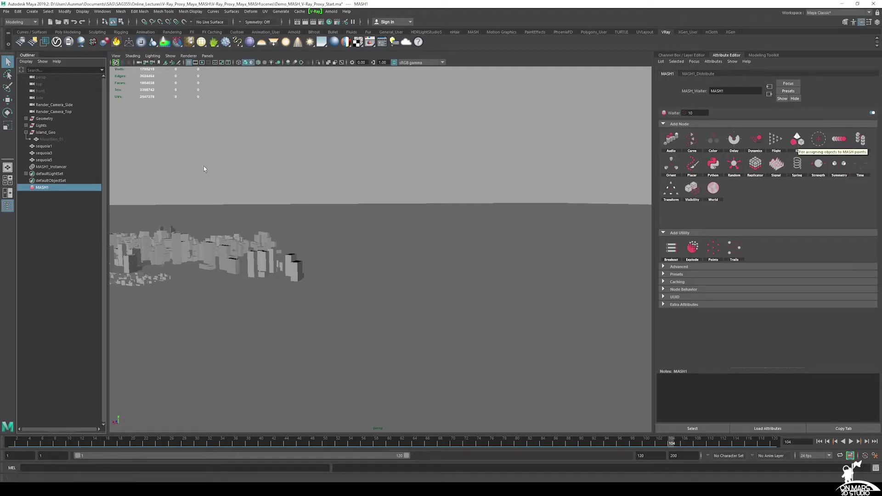
click(796, 143)
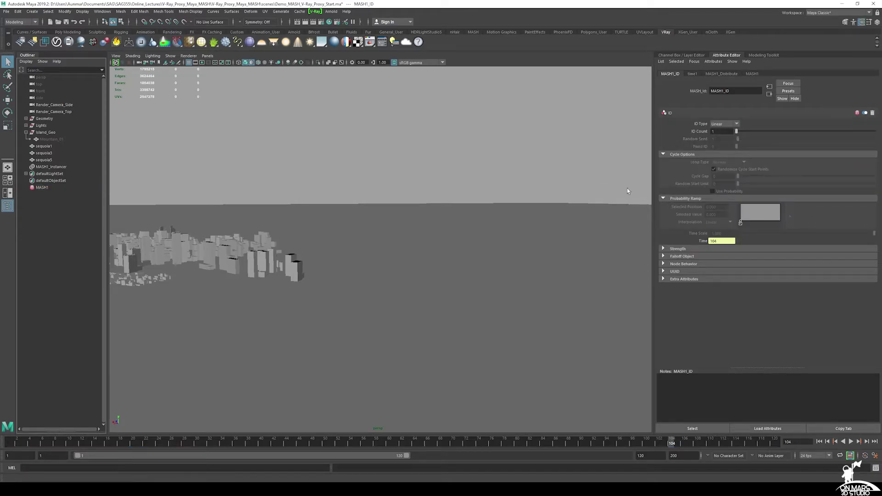
click(724, 124)
click(726, 135)
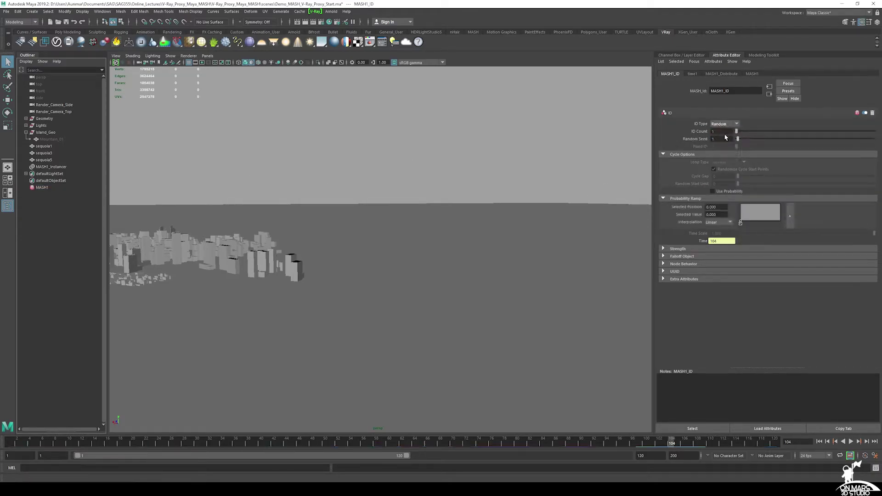
text(3)
key(Return)
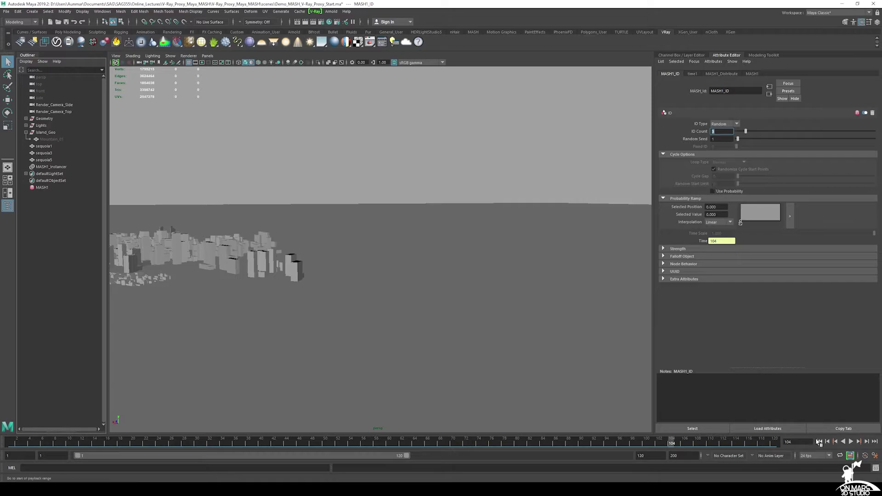
click(819, 441)
Open a copy of the MASH1_Instancer attributes in a separate floating window that stays visible while other objects are selected
click(55, 167)
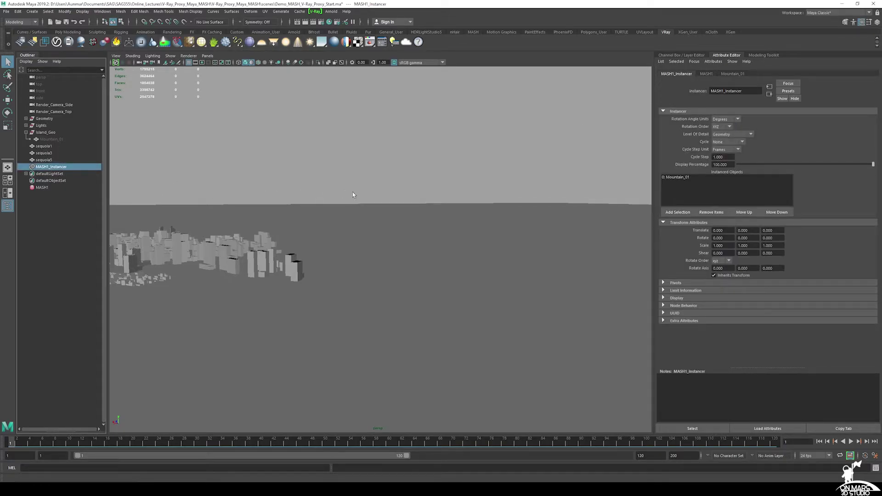
click(673, 177)
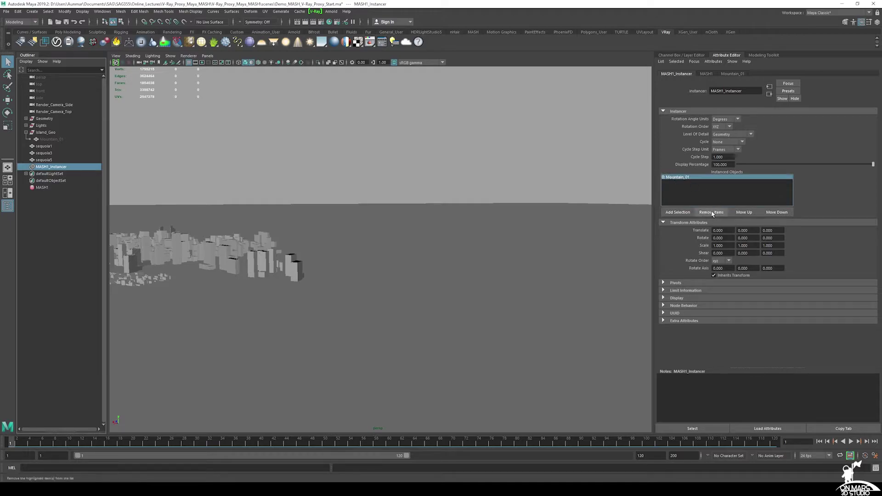
alt+drag(458, 241, 578, 226)
mouse_move(456, 224)
alt+mouse_down()
mouse_move(435, 213)
mouse_move(449, 228)
alt+mouse_up()
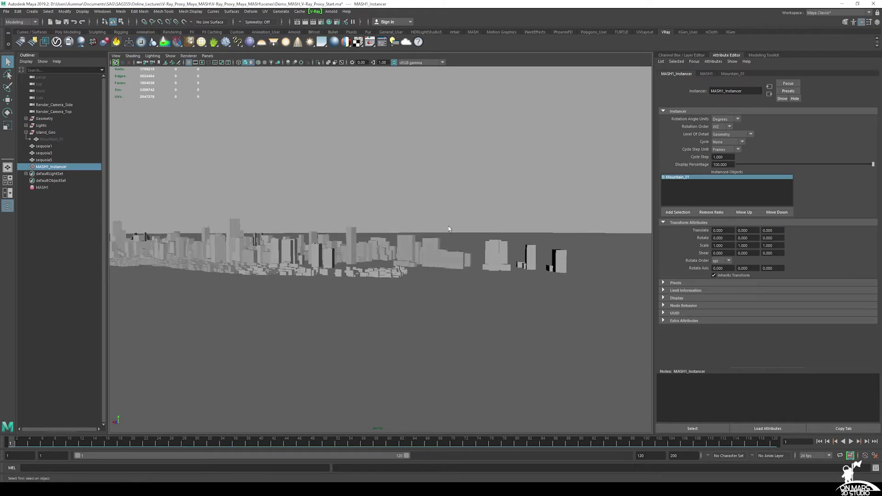
click(41, 146)
click(54, 167)
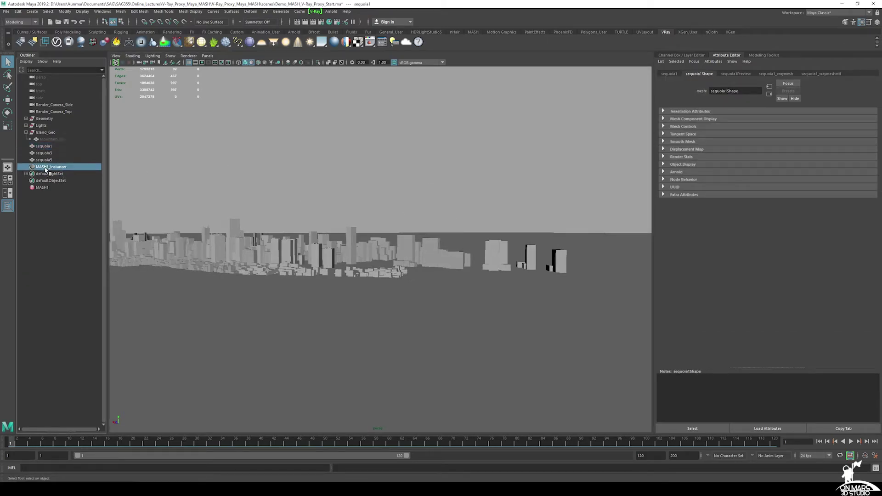
click(840, 430)
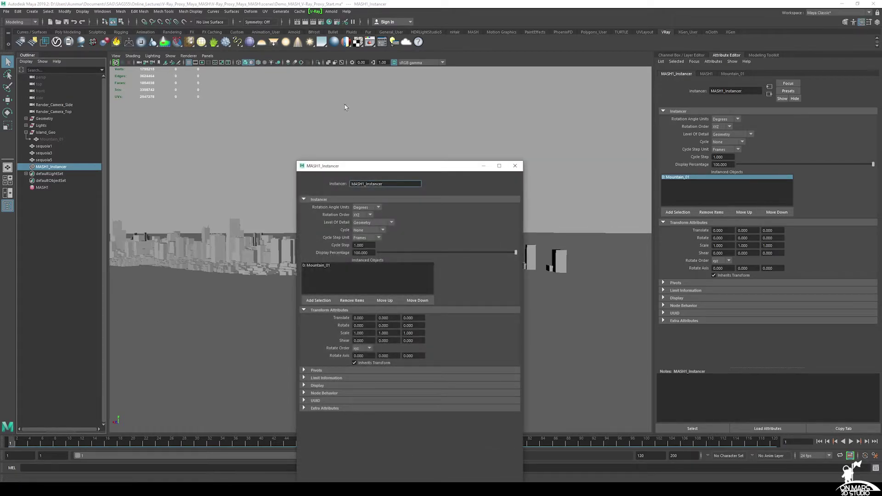
drag(368, 169, 339, 94)
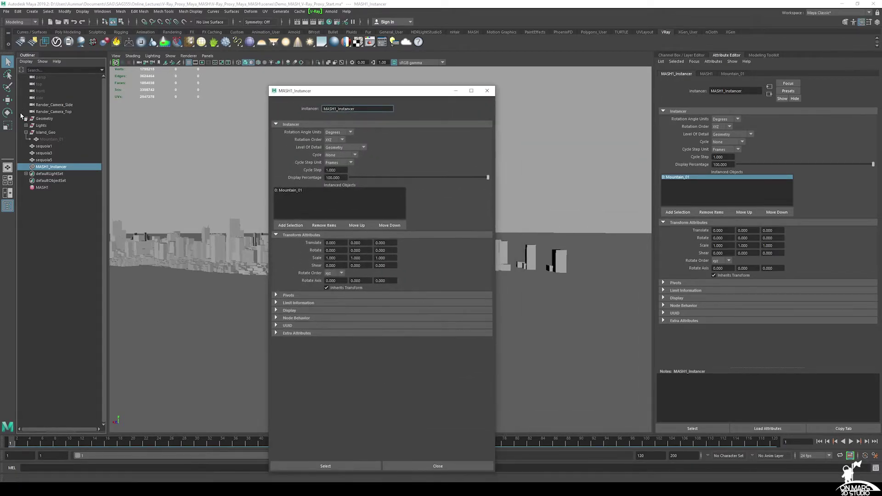
Add sequoia1, sequoia3 and sequoia5 to the MASH1_Instancer's instanced objects and remove Mountain_01 from them
click(44, 146)
click(291, 225)
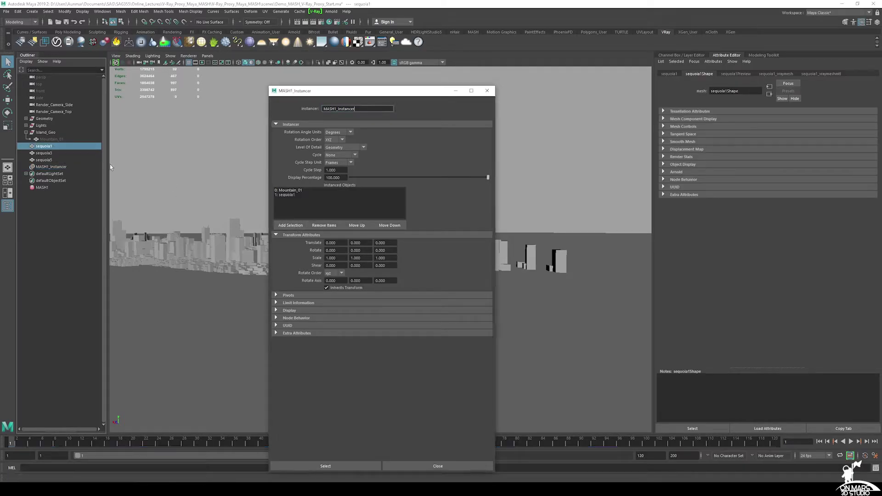
click(44, 152)
click(293, 226)
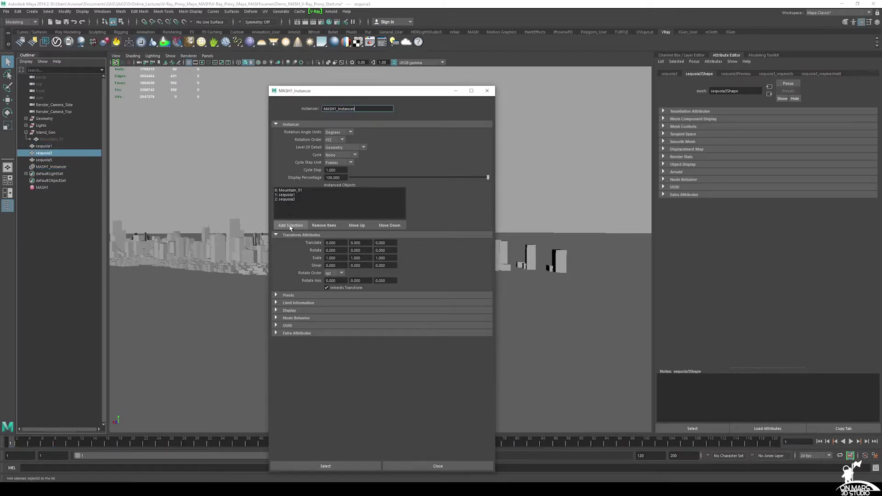
click(50, 161)
click(289, 225)
click(290, 190)
click(322, 226)
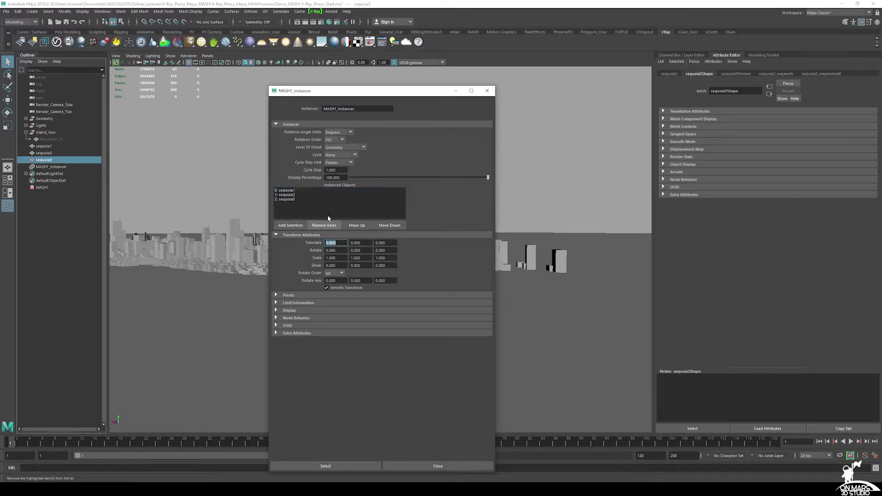
Unhide Mountain_01 and close the floating MASH1_Instancer window
click(51, 139)
key(shift+h)
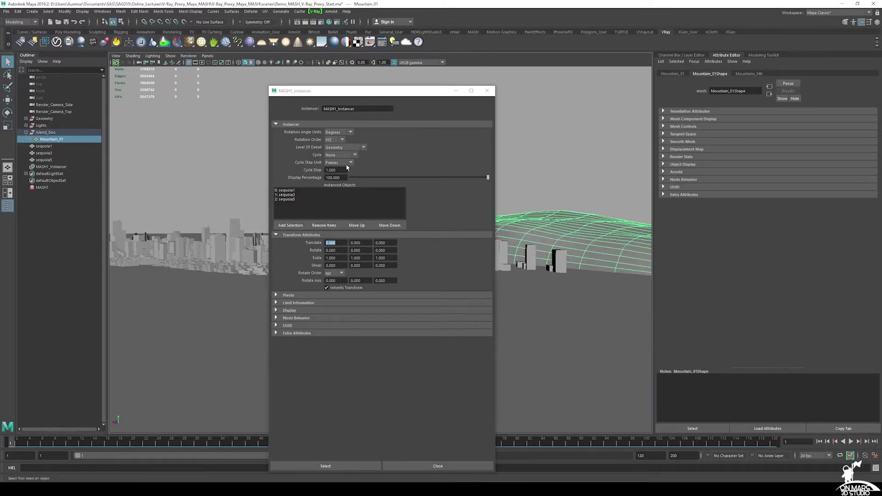
drag(366, 95, 582, 81)
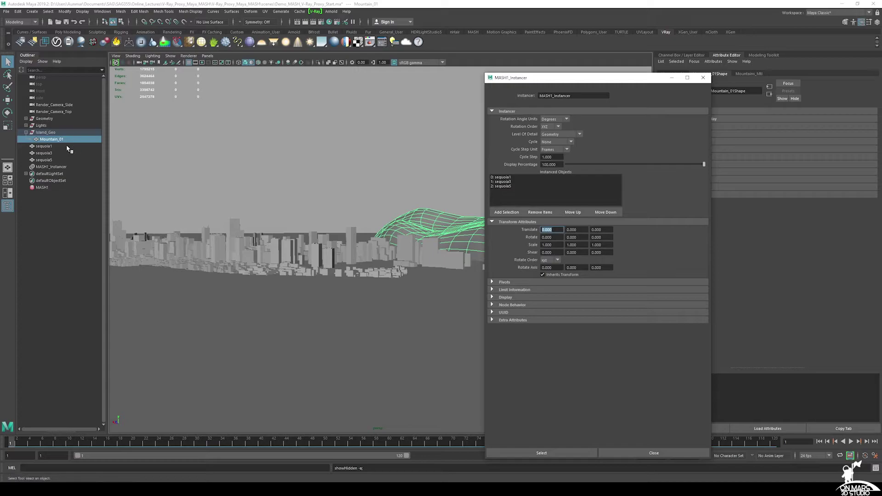
alt+drag(391, 206, 318, 221)
alt+middle_drag(318, 220, 304, 222)
alt+drag(304, 222, 315, 221)
alt+right_drag(276, 209, 301, 204)
alt+drag(301, 204, 475, 171)
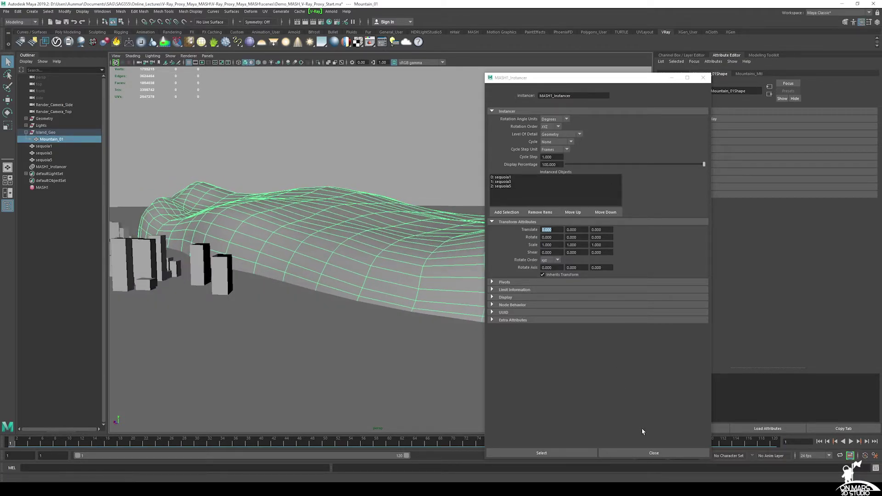
click(650, 453)
Set MASH1's distribution type to Mesh and connect Mountain_01 as its input mesh
click(42, 187)
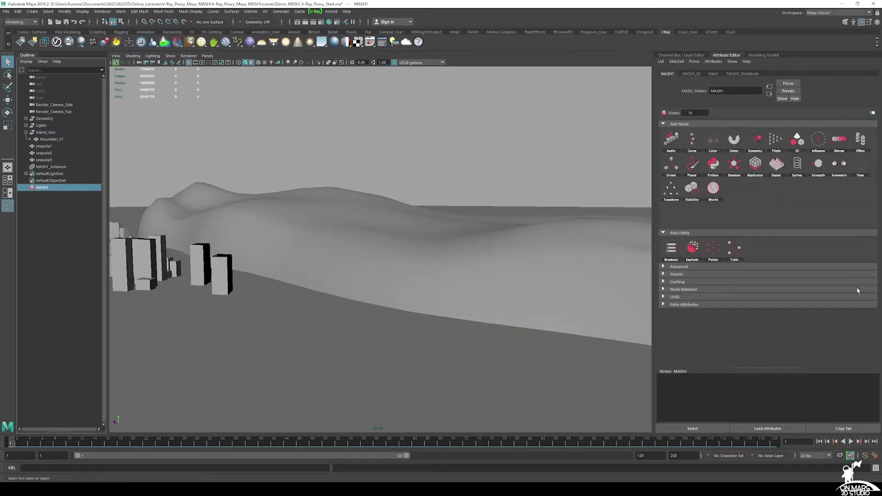
click(741, 74)
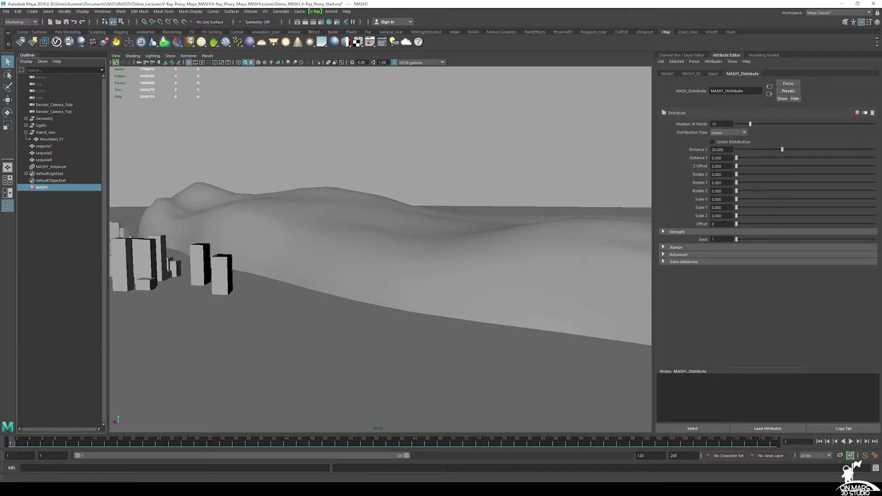
drag(726, 123, 675, 118)
click(724, 136)
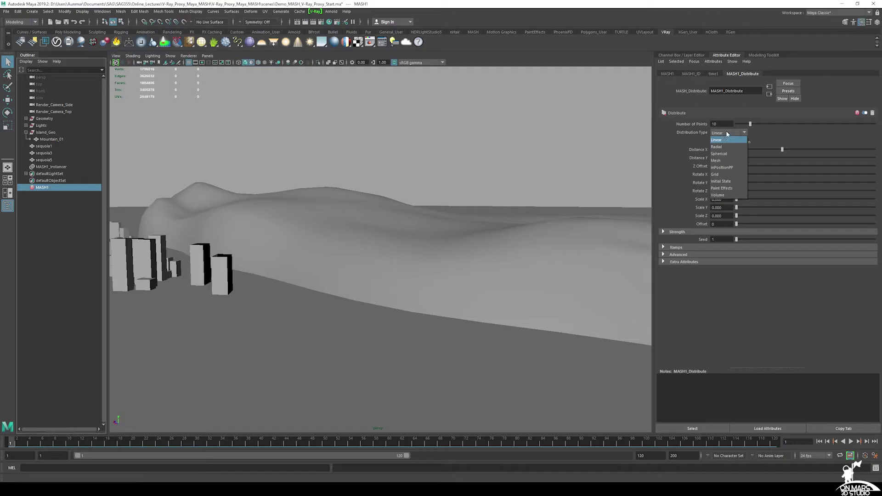
click(727, 133)
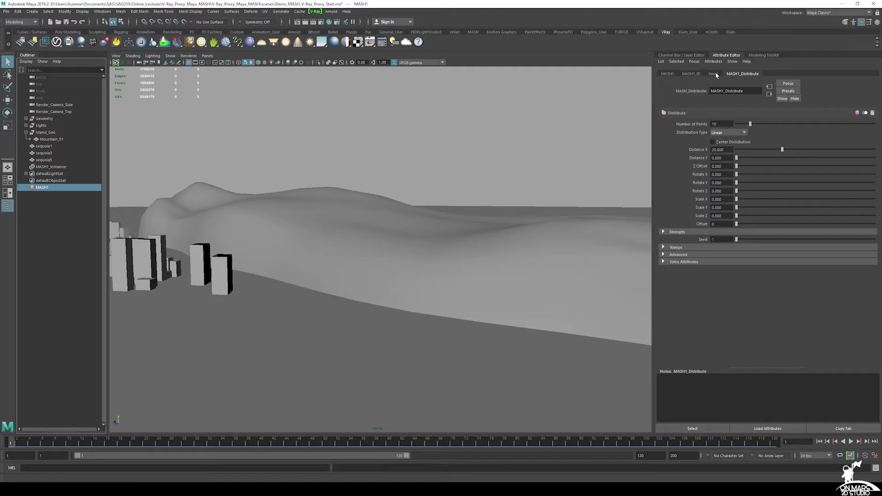
click(736, 133)
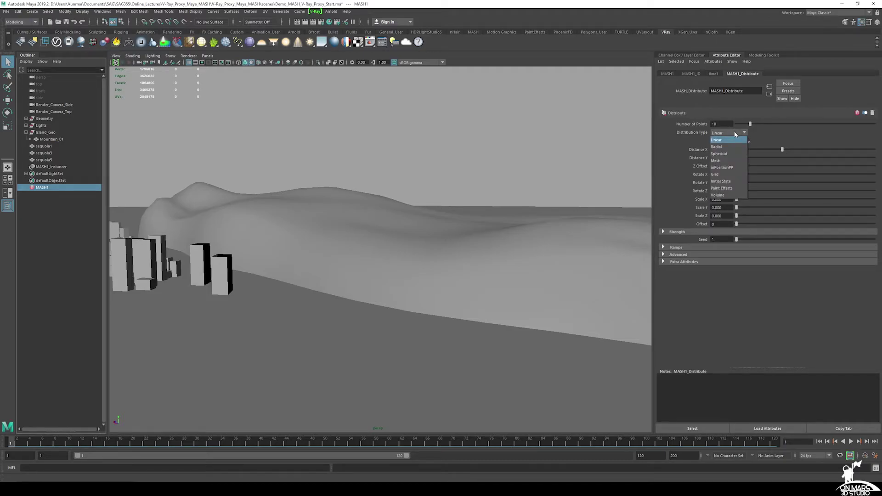
click(722, 160)
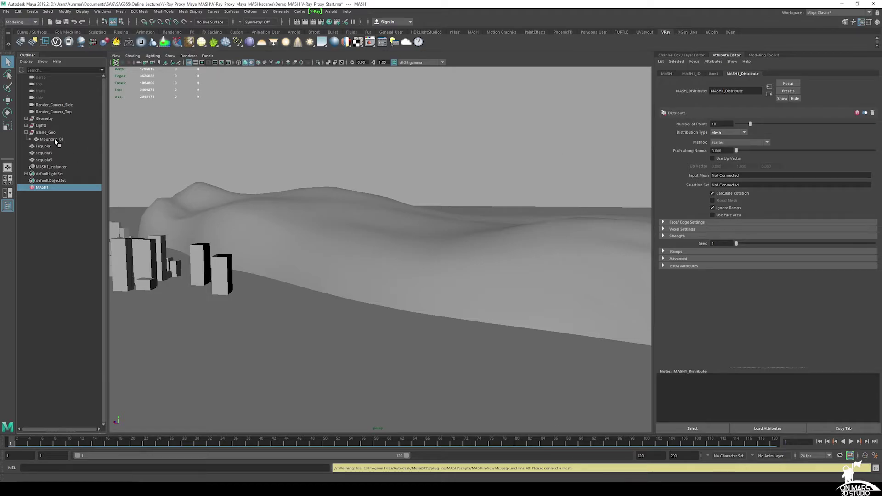
middle_drag(58, 139, 717, 178)
Set the number of points in MASH1_Distribute to 300
alt+drag(423, 276, 353, 254)
alt+right_drag(353, 253, 354, 250)
alt+drag(354, 250, 359, 239)
alt+right_drag(359, 239, 367, 237)
drag(723, 125, 663, 115)
text(300)
key(Return)
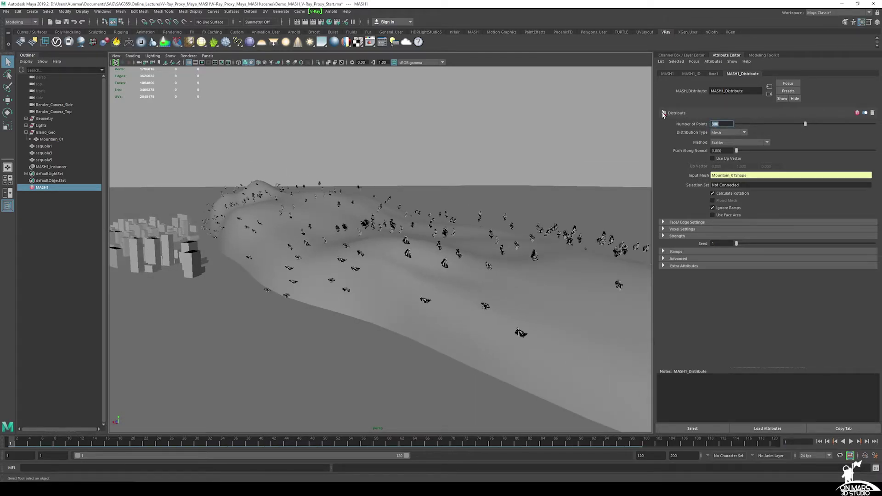
Turn off Calculate Rotation in MASH1_Distribute so the trees do not tilt with the mountain's surface
mouse_move(396, 219)
alt+mouse_down()
mouse_move(381, 243)
mouse_move(411, 225)
mouse_move(399, 232)
alt+mouse_up()
alt+middle_drag(400, 232, 388, 219)
scroll(336, 268, up, 3)
alt+drag(335, 265, 319, 259)
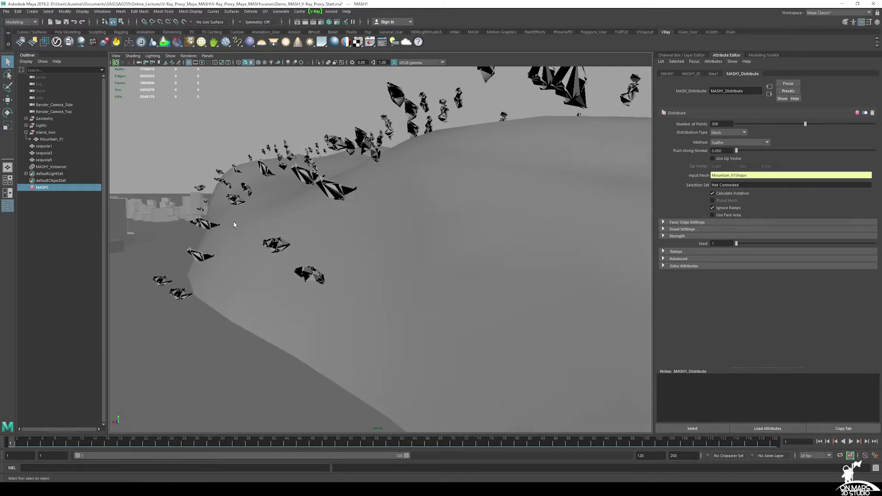
click(225, 245)
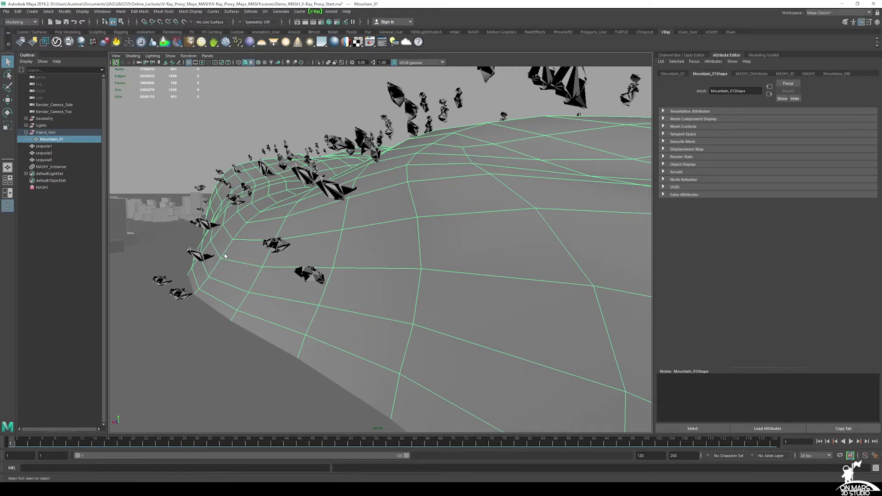
click(43, 188)
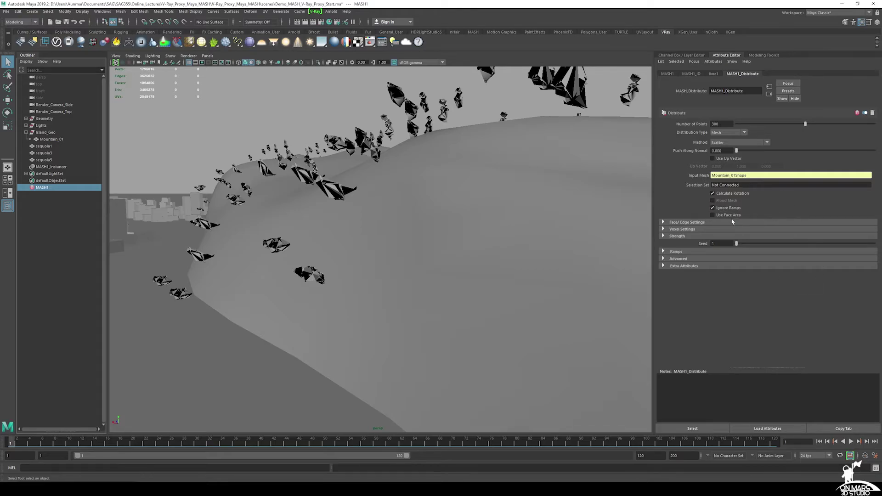
click(713, 194)
alt+drag(394, 217, 388, 217)
mouse_move(389, 217)
alt+middle_down()
mouse_move(400, 216)
mouse_move(377, 218)
alt+middle_up()
alt+drag(377, 217, 383, 218)
scroll(383, 218, down, 3)
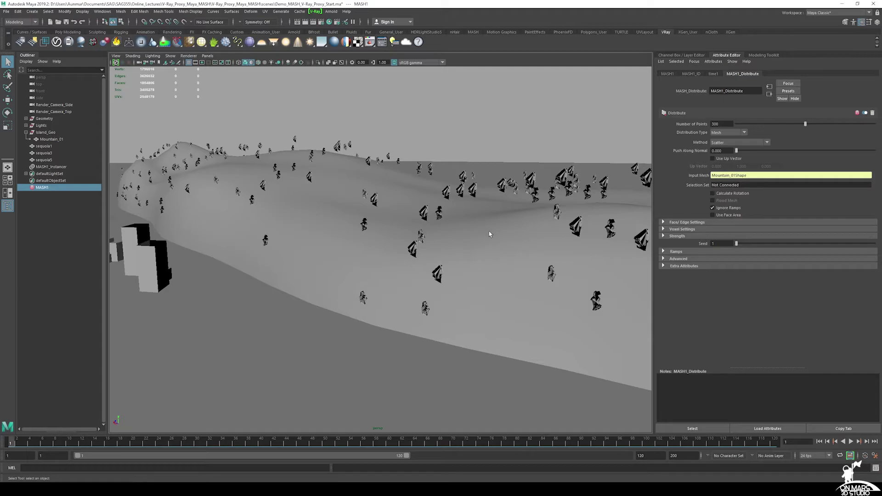
Add a Random node to the MASH1 network
click(692, 74)
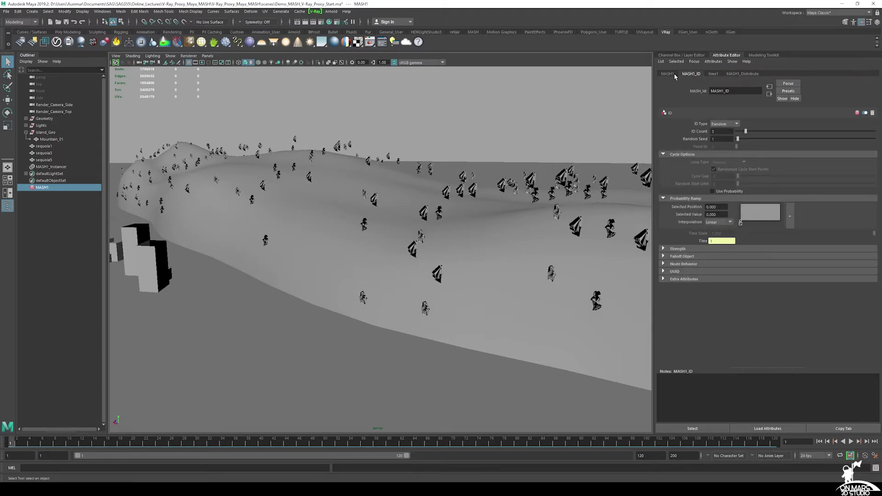
click(673, 74)
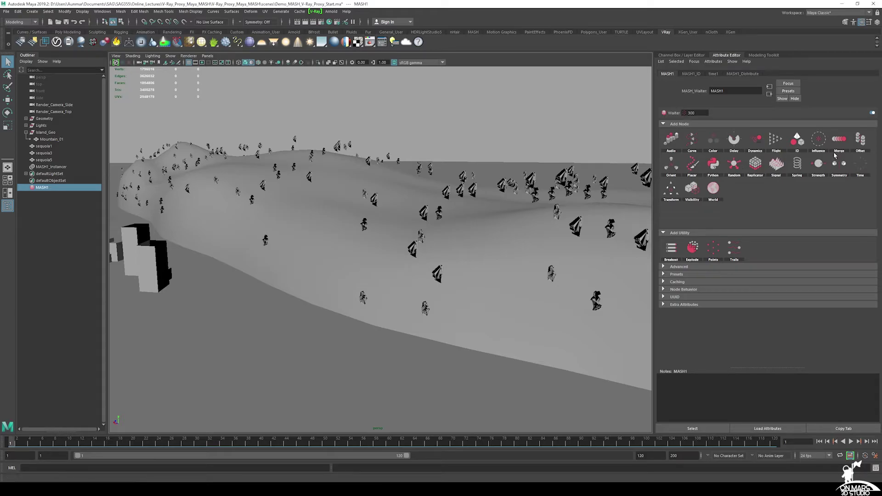
click(745, 169)
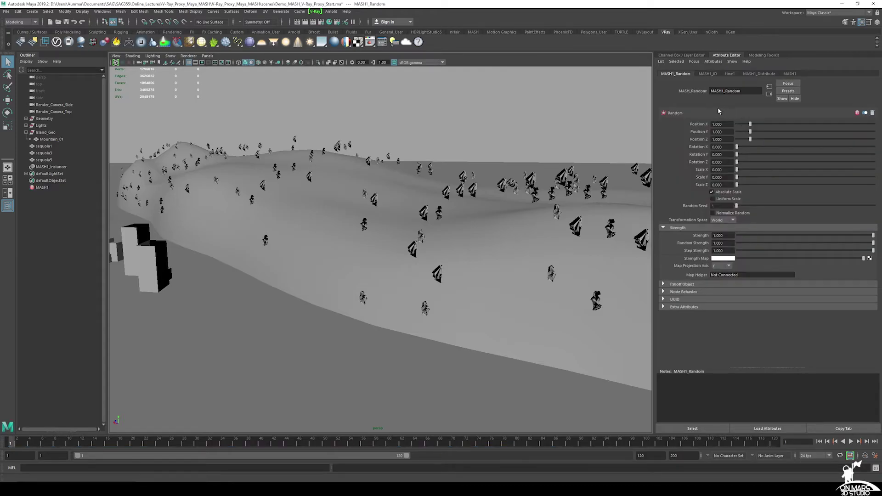
alt+drag(501, 256, 498, 250)
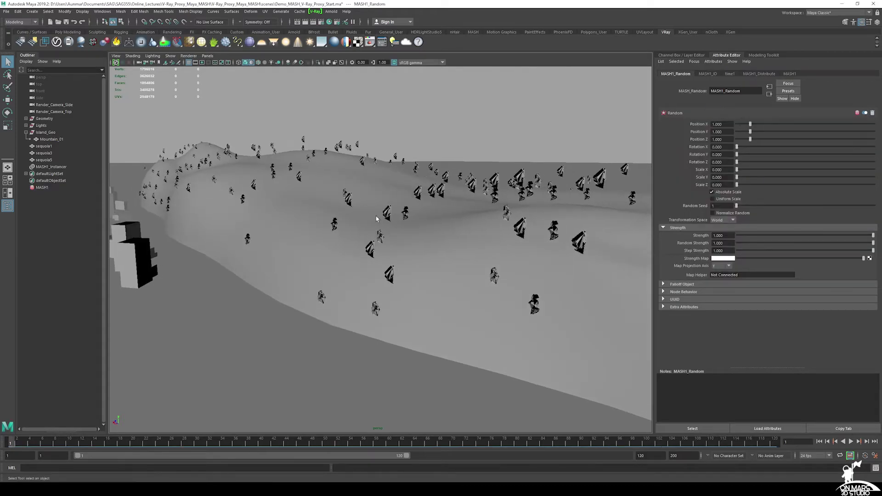
Set the number of points in MASH1_Distribute to 1000
click(45, 188)
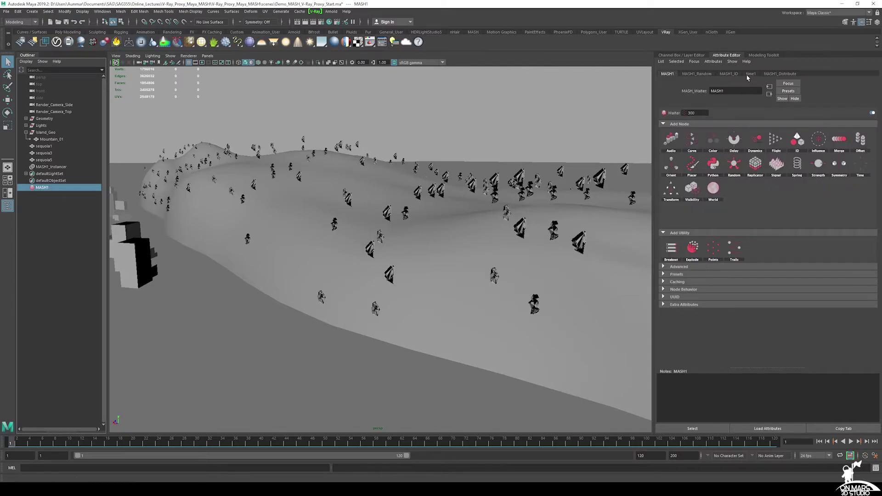
click(696, 74)
click(668, 74)
click(780, 74)
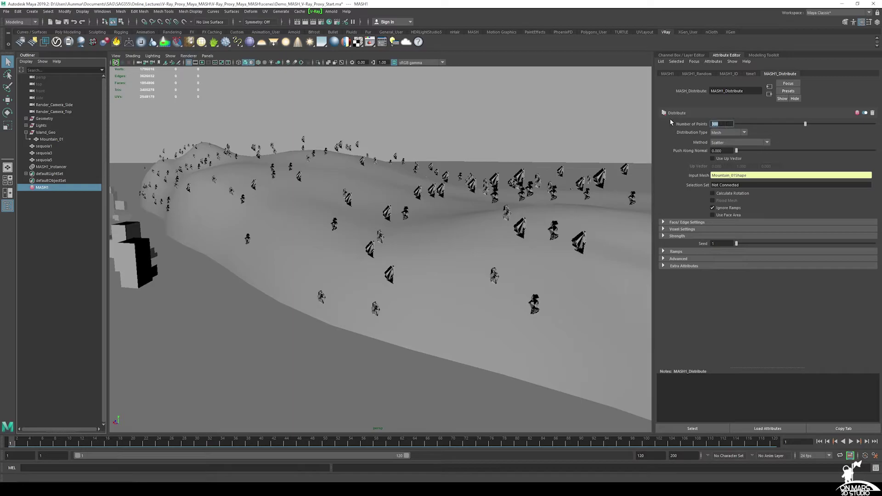
text(1000)
key(Return)
Examine the density and orientation of the scattered trees across the mountain
alt+drag(547, 223, 491, 184)
alt+middle_drag(414, 182, 422, 202)
alt+right_drag(422, 202, 453, 199)
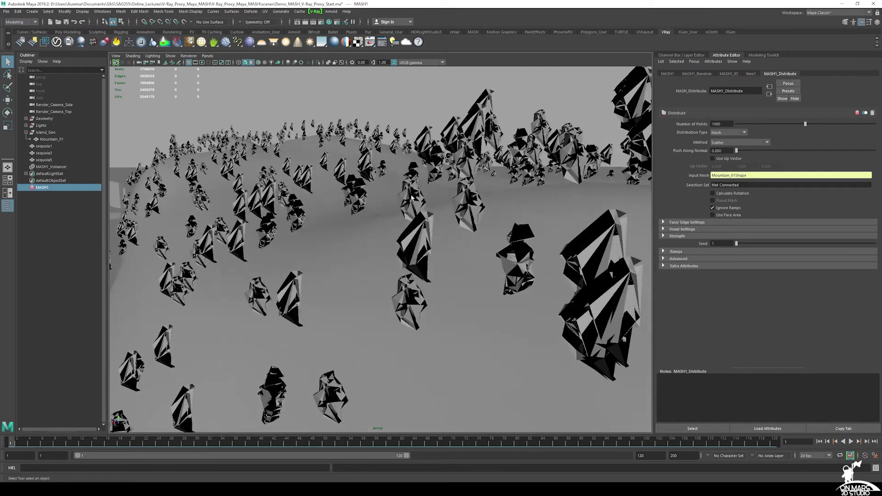
alt+middle_drag(452, 199, 400, 198)
alt+middle_drag(252, 223, 347, 179)
alt+right_drag(347, 179, 309, 179)
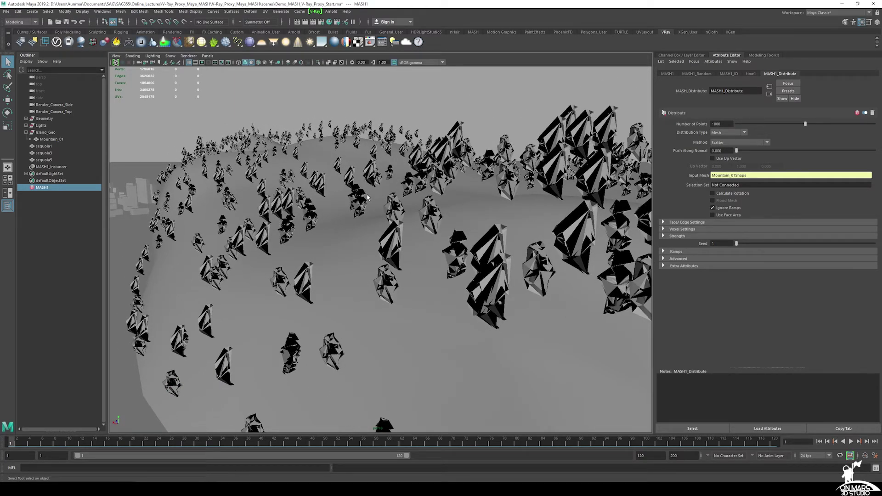
alt+right_drag(425, 209, 391, 206)
click(712, 208)
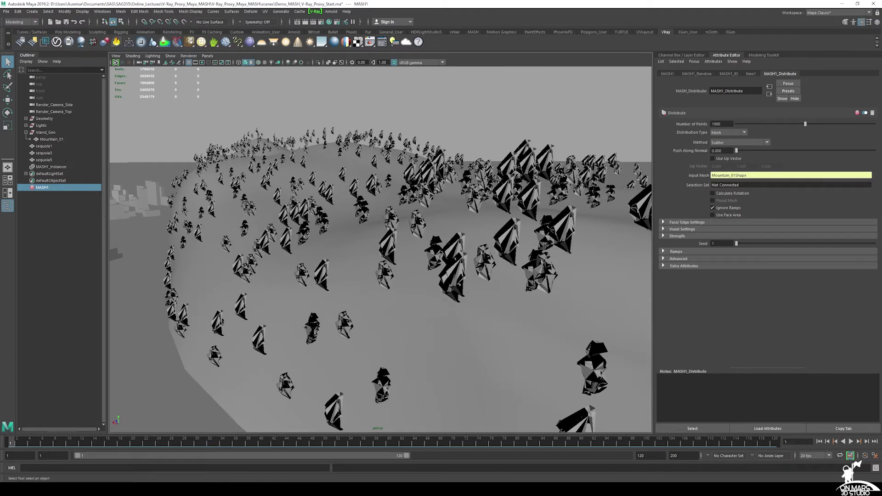
Set Rotation Y to 360 in MASH1_Random to turn the trees randomly around their vertical axis
click(696, 74)
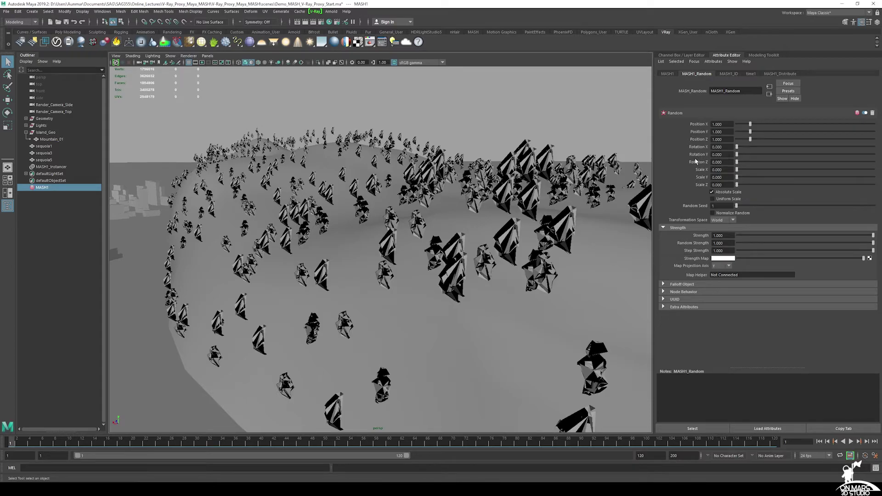
drag(725, 155, 690, 157)
text(360)
key(Return)
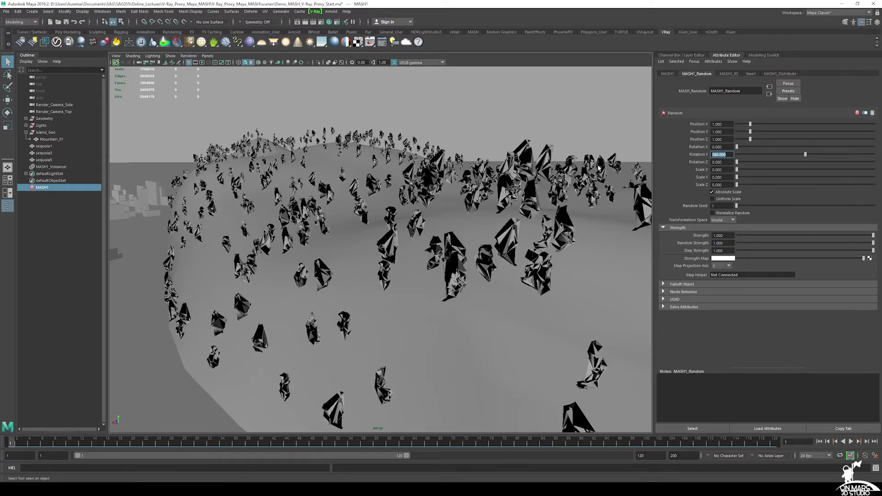
alt+drag(441, 189, 477, 176)
scroll(478, 187, up, 3)
scroll(428, 161, up, 3)
scroll(431, 172, down, 3)
scroll(431, 169, down, 2)
scroll(477, 176, up, 3)
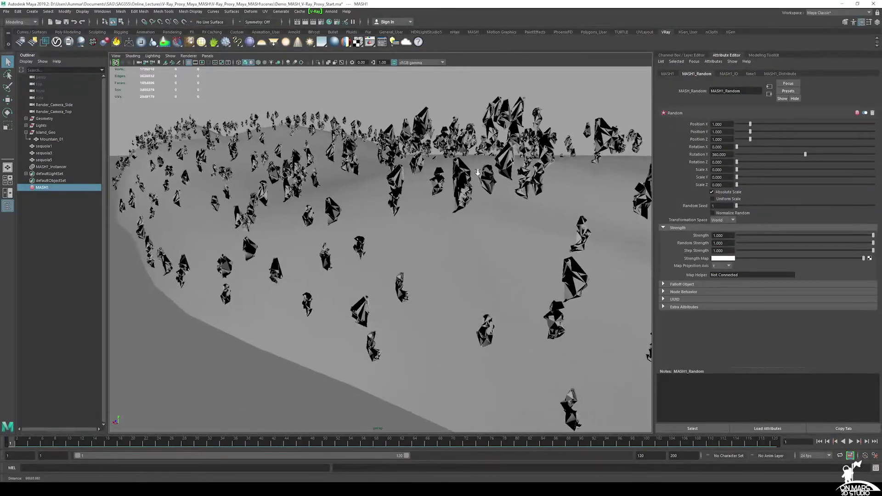
Set Scale X, Scale Y and Scale Z in MASH1_Random to 0.1 for slight size variation
click(716, 170)
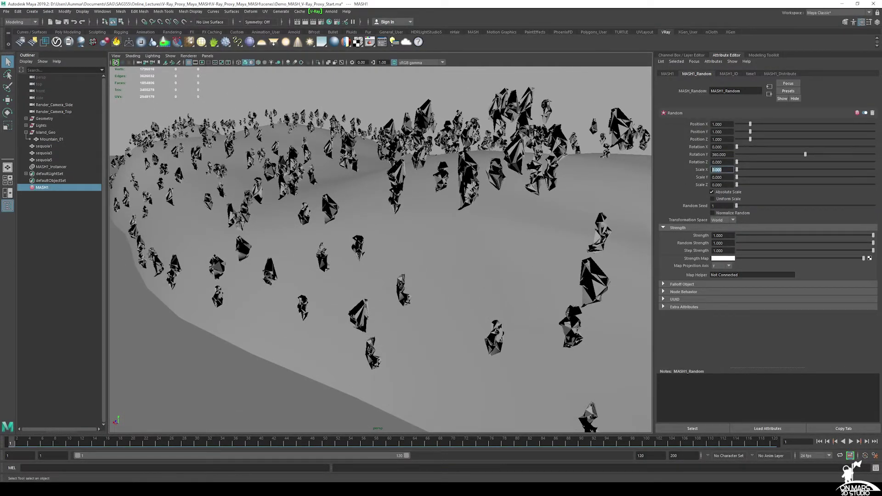
text(0.1)
key(Tab)
text(0.1)
key(Tab)
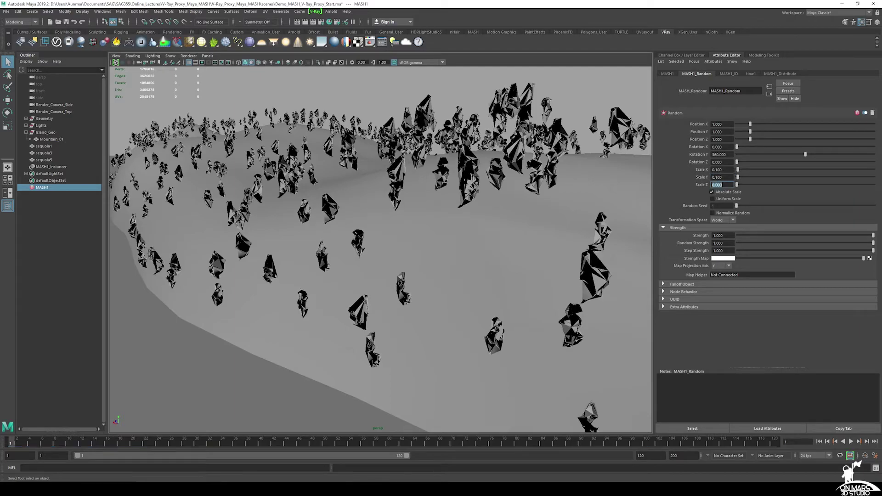
text(0.1)
key(Return)
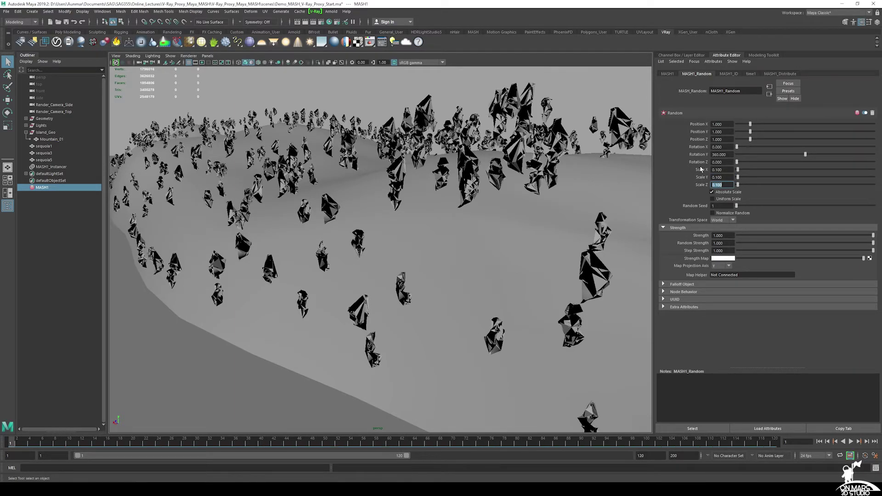
alt+drag(432, 167, 449, 167)
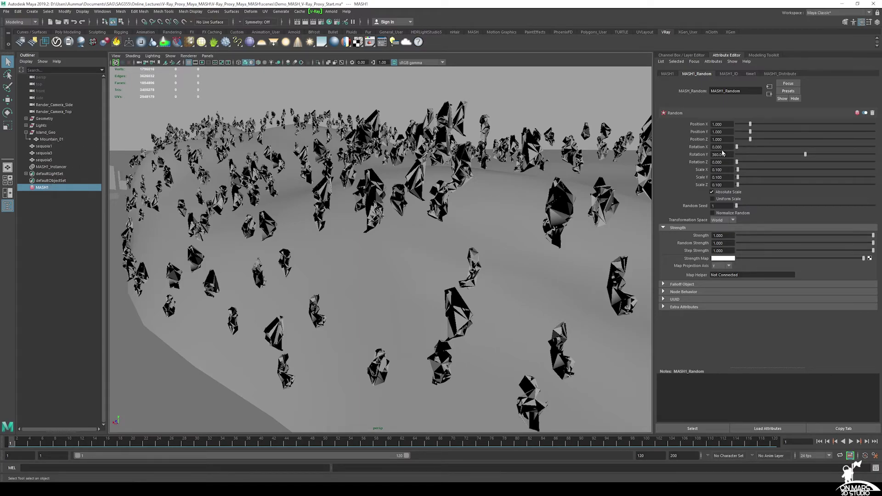
Set the number of points in MASH1_Distribute to 3000
click(780, 75)
drag(723, 124, 679, 119)
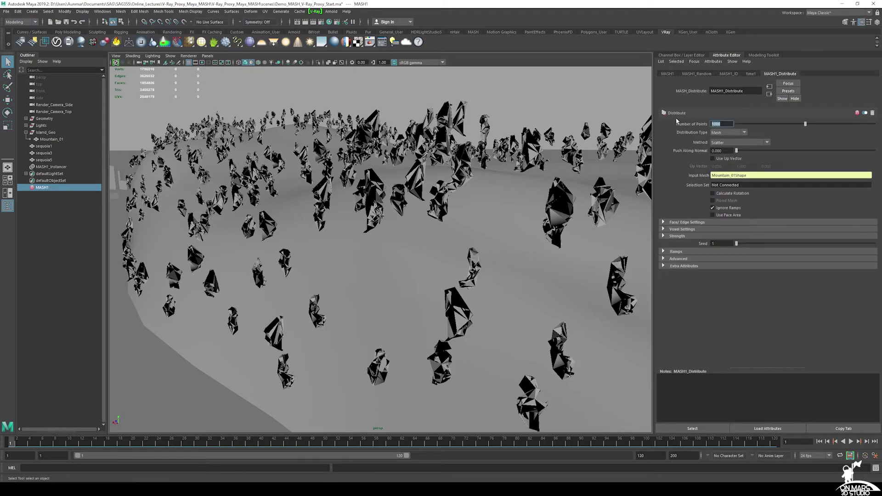
text(3000)
key(Return)
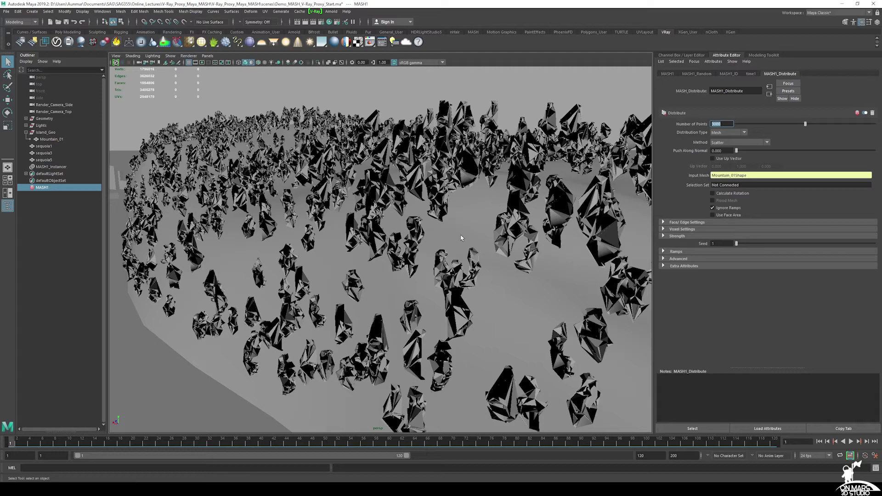
Examine the tree coverage along the mountain's edge beside the city and show the MASH1_Instancer attributes
alt+drag(431, 252, 414, 218)
alt+right_drag(413, 218, 311, 210)
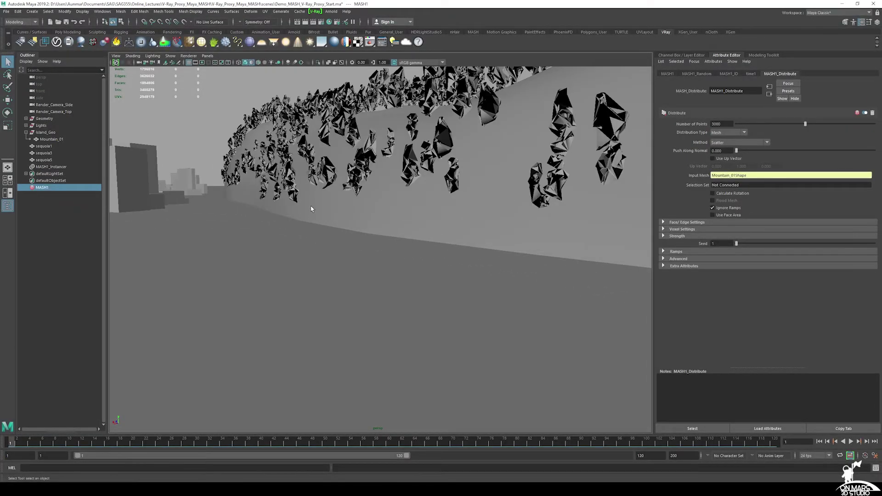
alt+drag(311, 209, 321, 244)
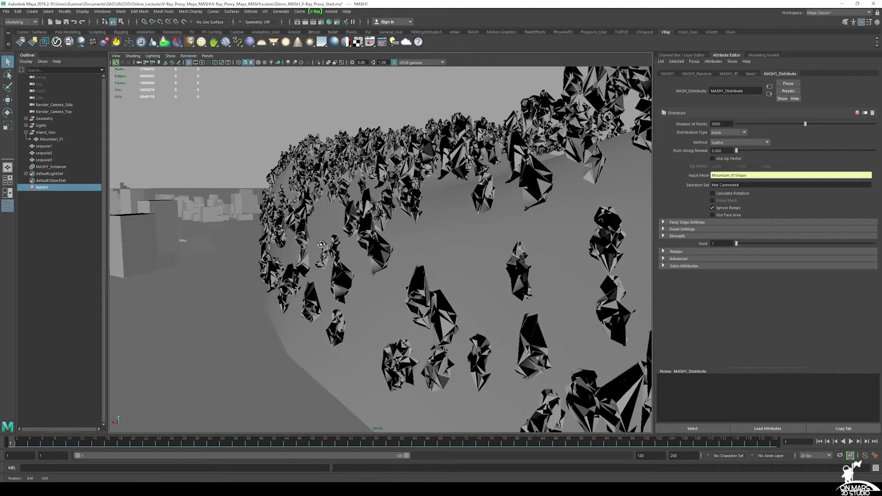
alt+right_drag(321, 245, 305, 209)
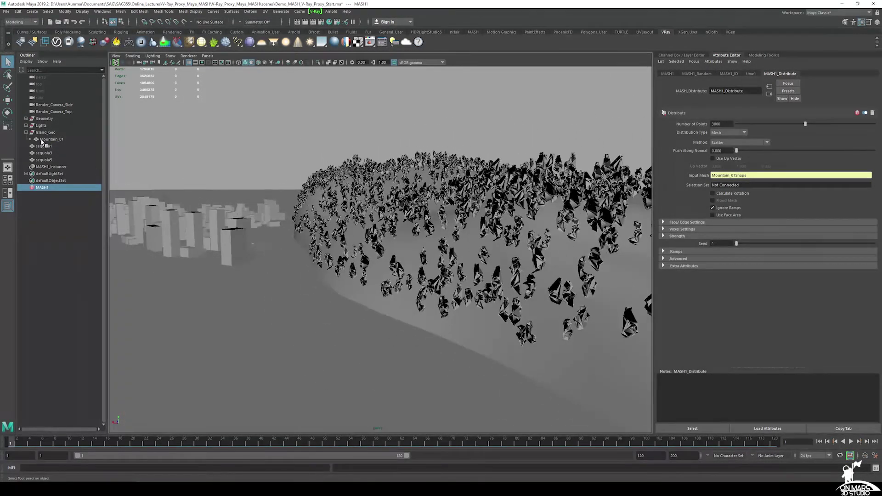
click(49, 167)
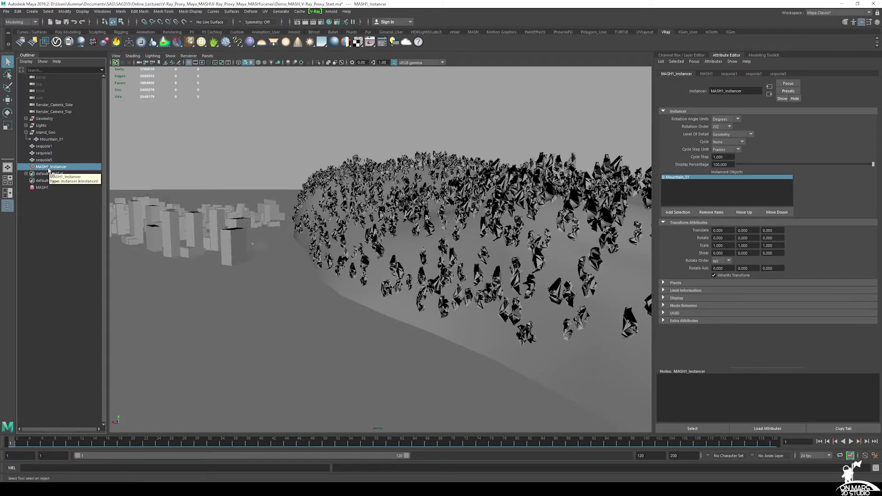
alt+right_drag(341, 248, 328, 231)
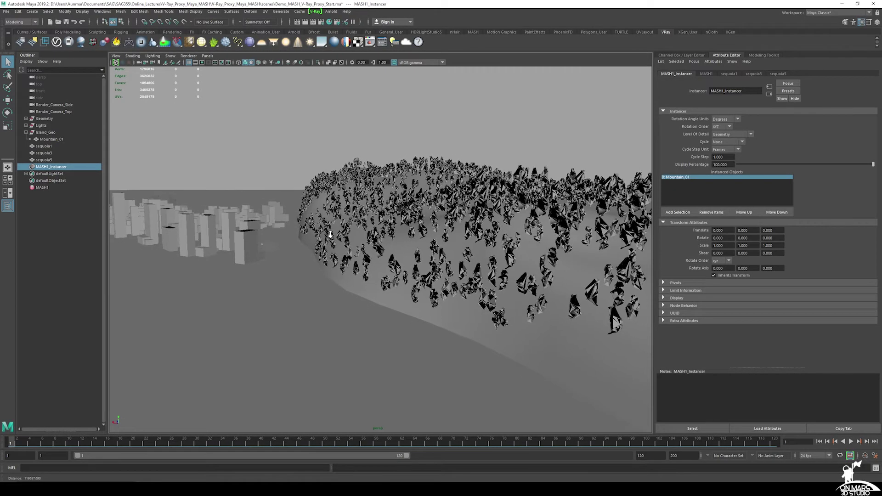
alt+drag(295, 237, 281, 193)
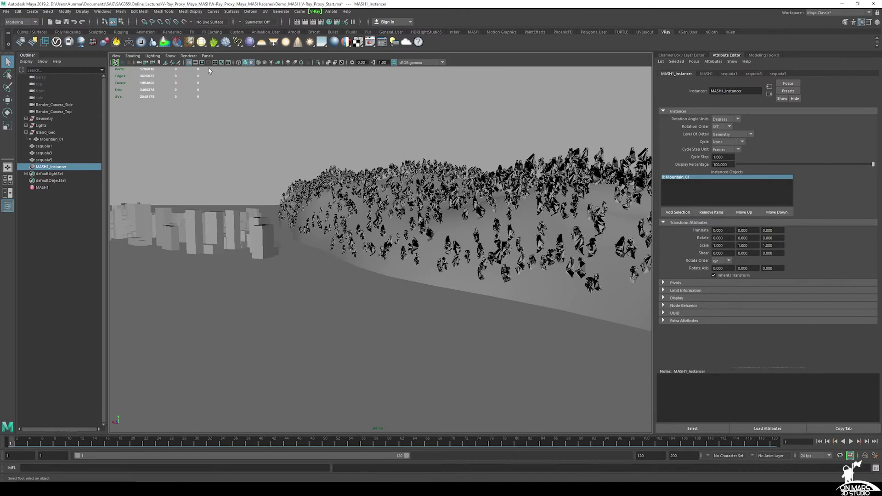
Look through Render_Camera_Side to check the scattered trees in the bridge view
click(207, 56)
mouse_move(223, 62)
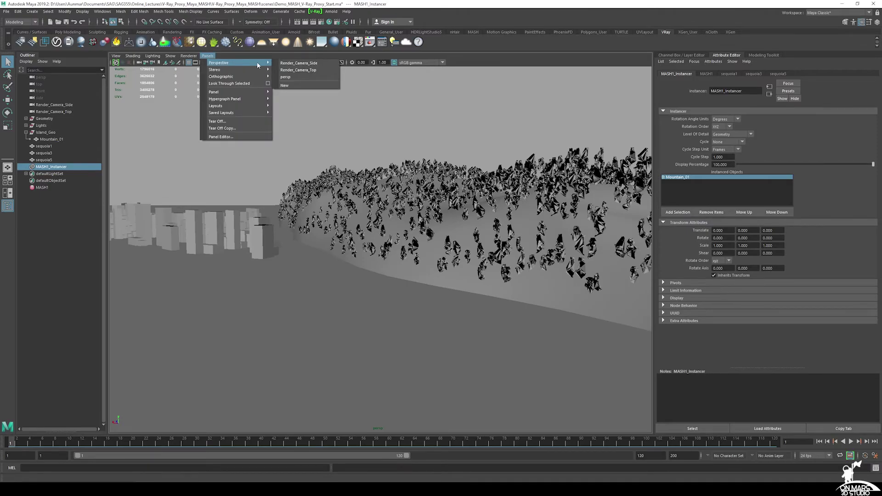
click(299, 63)
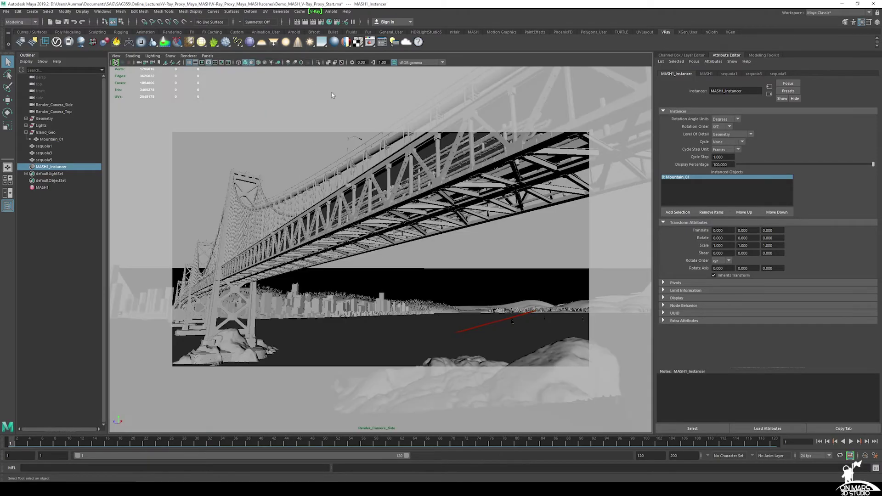
Look through Render_Camera_Top and reframe it low over the water, with the skyline beside the tree-covered mountain slope
click(207, 55)
mouse_move(224, 63)
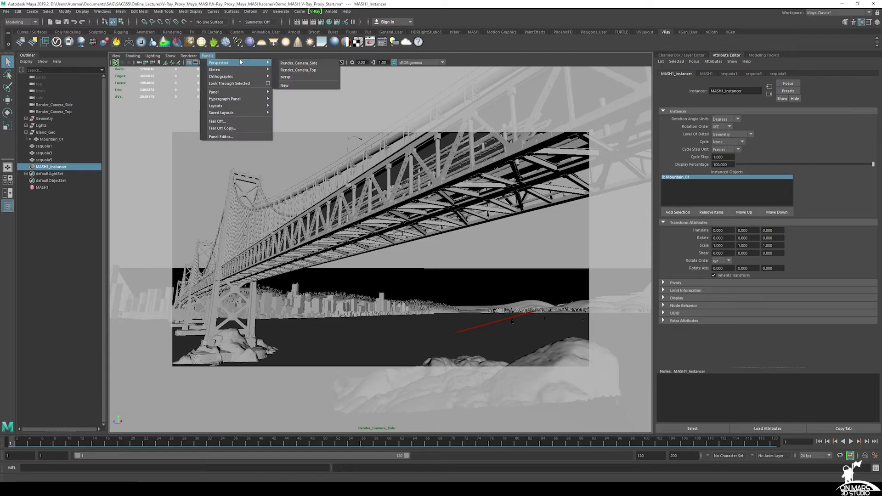
click(314, 69)
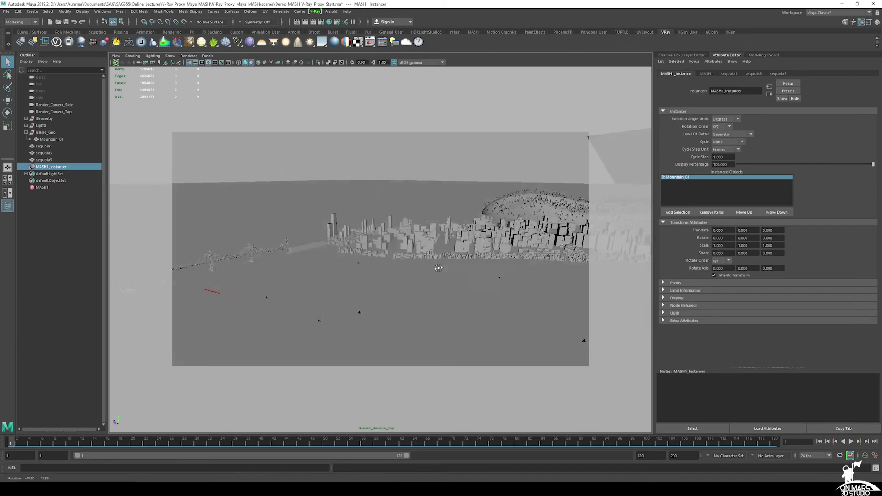
alt+drag(483, 269, 383, 274)
mouse_move(383, 274)
alt+right_down()
mouse_move(333, 287)
mouse_move(364, 274)
mouse_move(376, 281)
alt+right_up()
alt+drag(376, 281, 350, 270)
alt+middle_drag(351, 270, 371, 296)
alt+drag(372, 296, 360, 282)
alt+right_drag(360, 282, 361, 279)
alt+right_drag(348, 257, 337, 237)
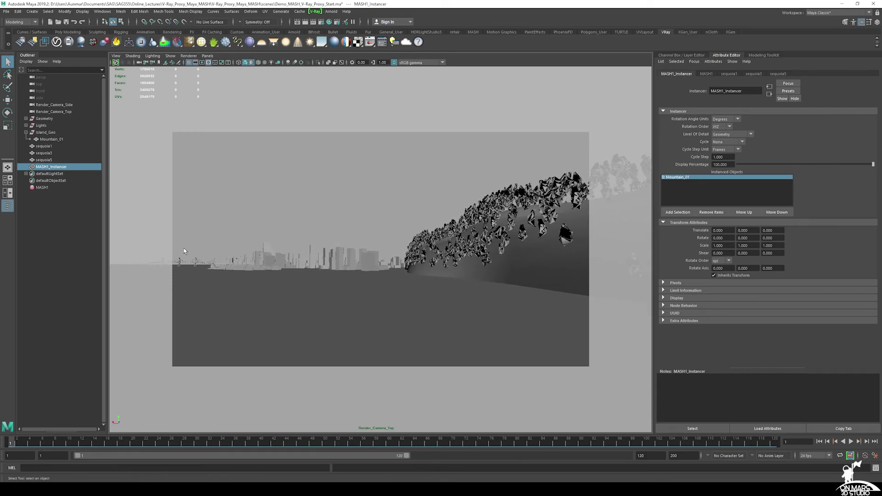
alt+middle_drag(270, 274, 279, 266)
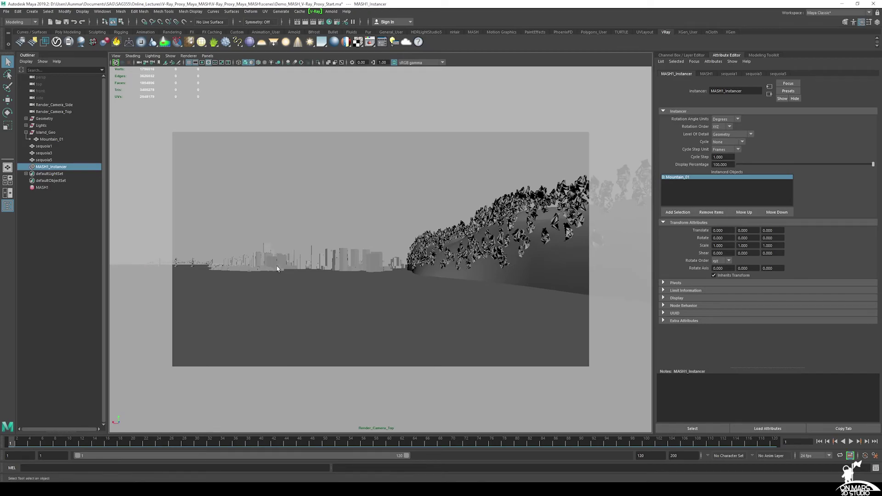
click(118, 57)
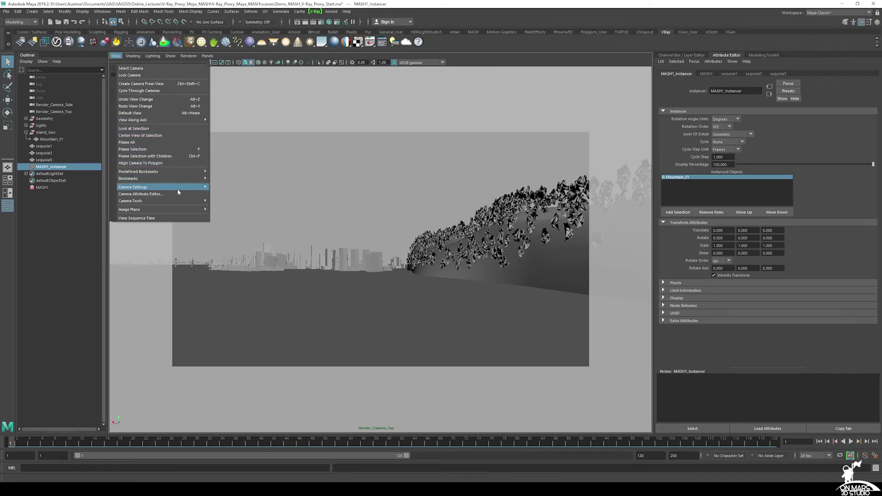
click(231, 182)
click(365, 270)
click(367, 280)
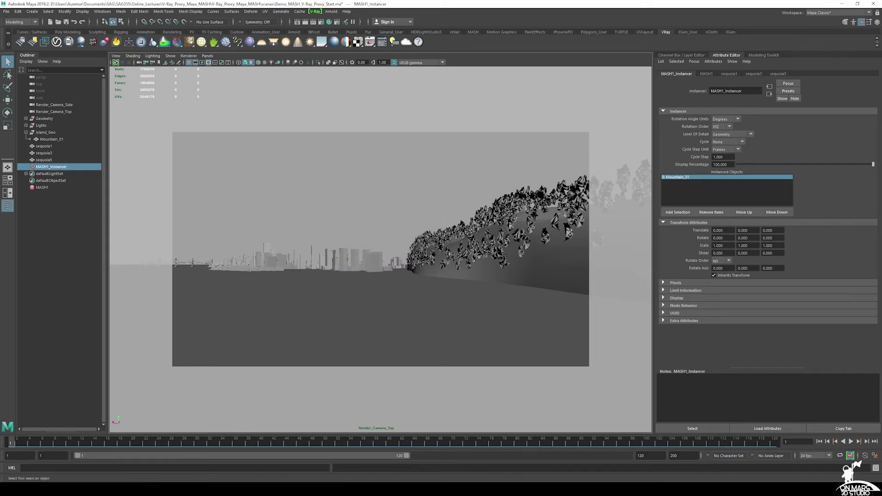
Start a V-Ray render in the frame buffer, stop it, and render through Render_Camera_Top instead
drag(881, 93, 565, 99)
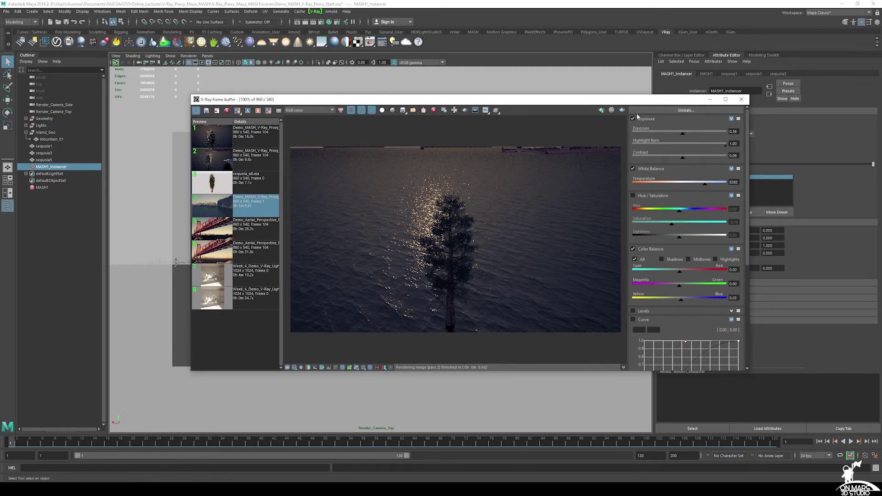
click(621, 111)
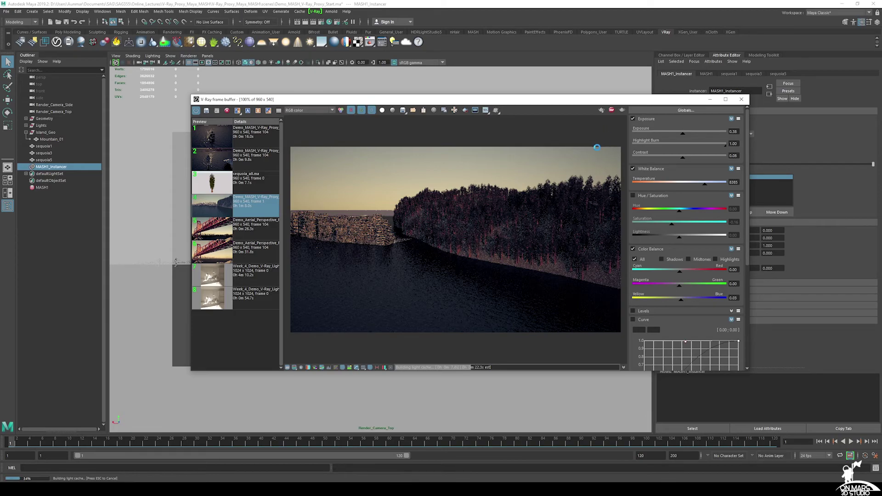
click(622, 110)
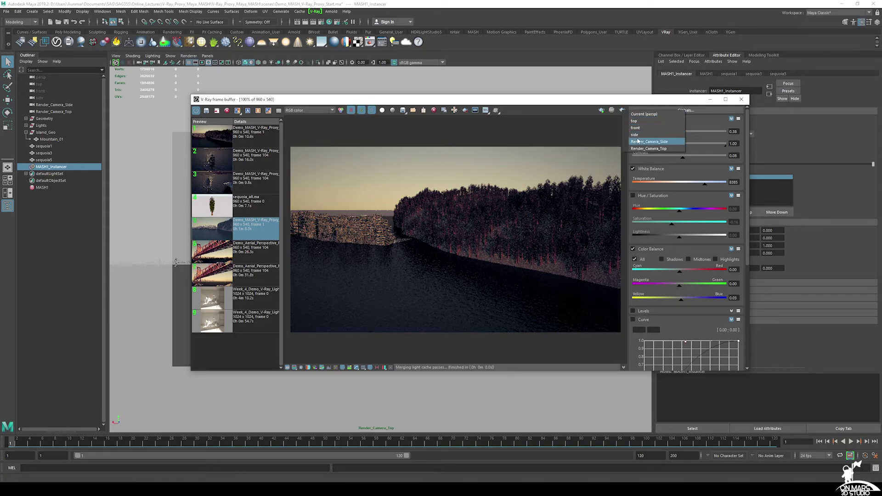
click(638, 141)
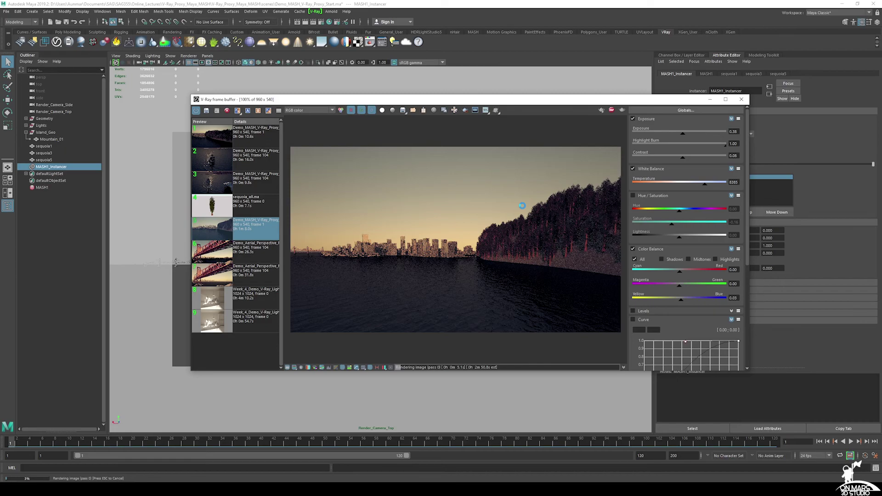
Stop the running Render_Camera_Top render and reposition the V-Ray frame buffer to examine the forested mountain beside the skyline
drag(577, 99, 499, 90)
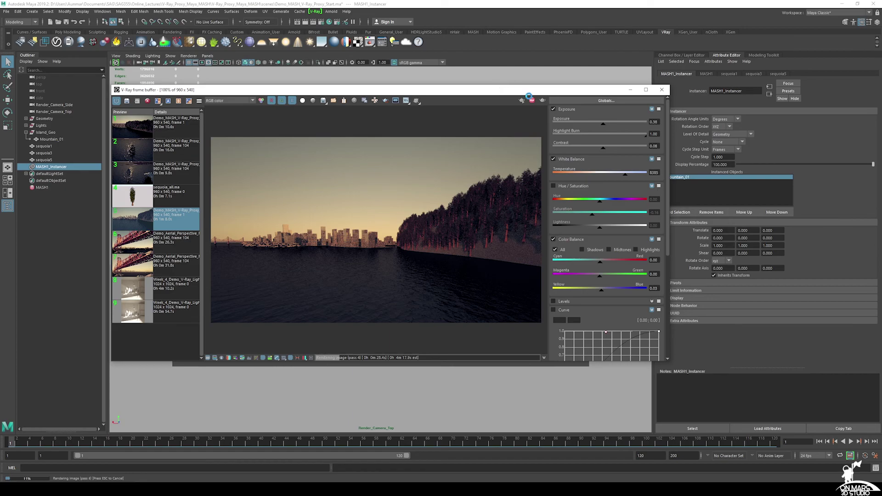
click(533, 101)
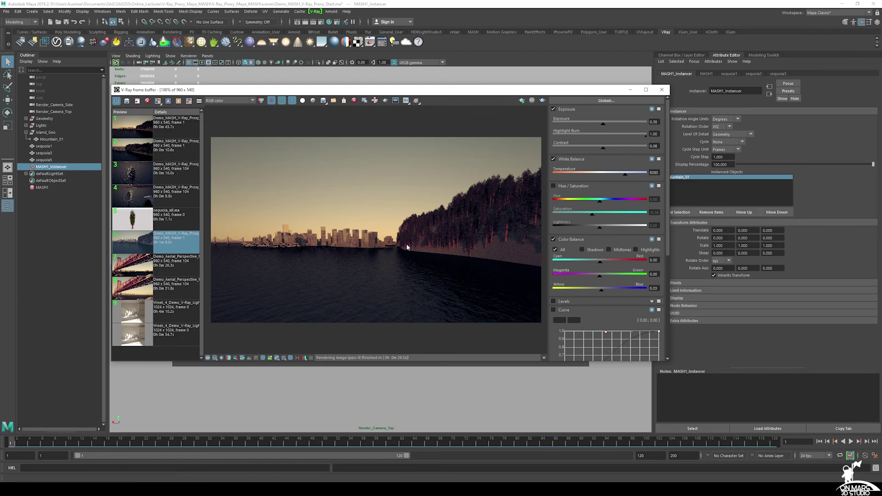
drag(430, 94, 457, 111)
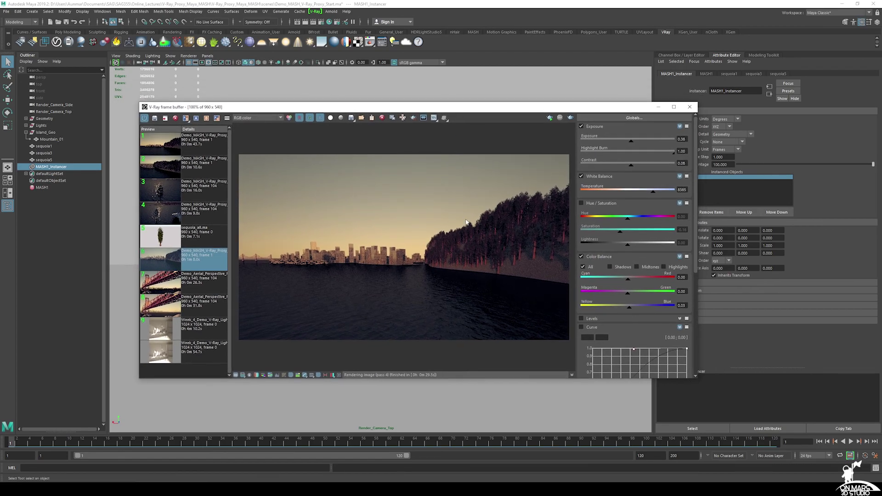